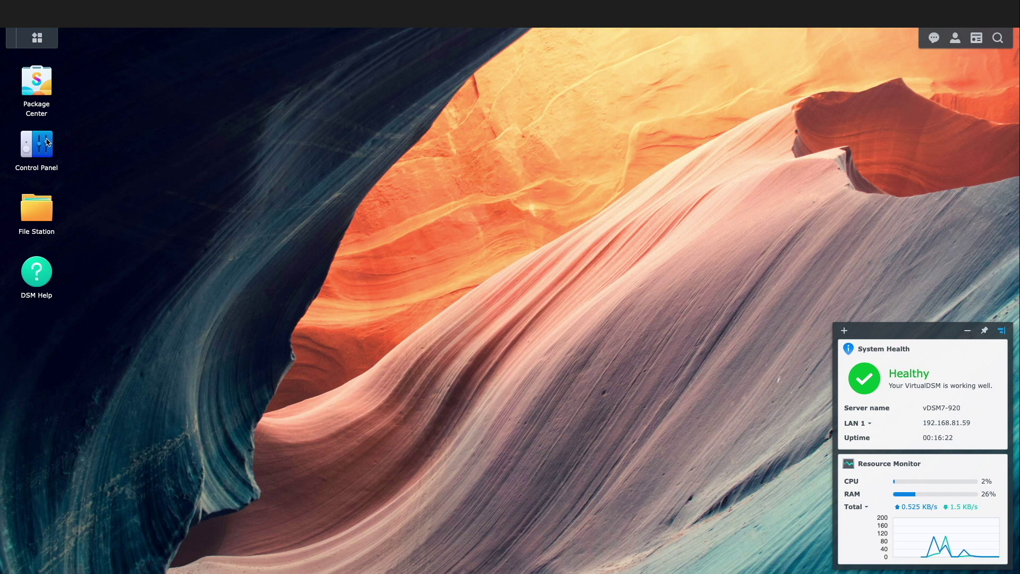
# Start a new user in User & Group, entering the user name and password twice
pyautogui.click(48, 141)
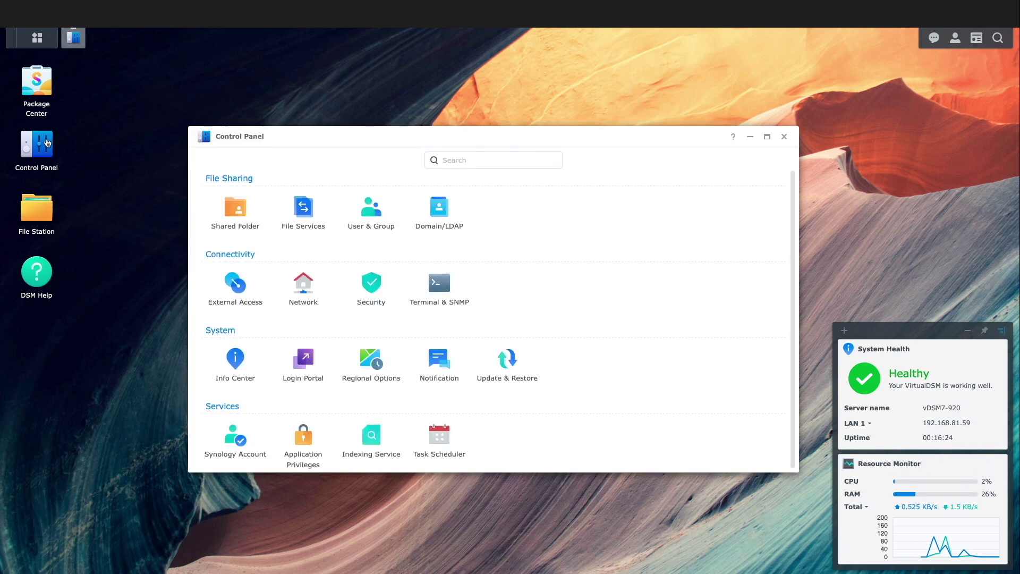
pyautogui.click(372, 213)
pyautogui.click(340, 186)
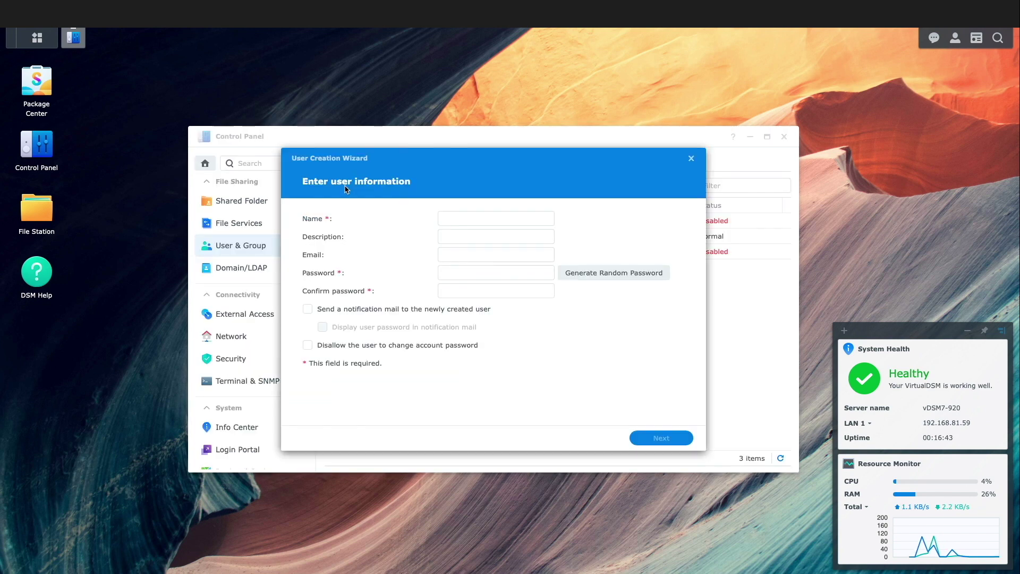
pyautogui.click(457, 223)
pyautogui.write('ferd')
pyautogui.press('Tab')
pyautogui.press('Tab')
pyautogui.press('Tab')
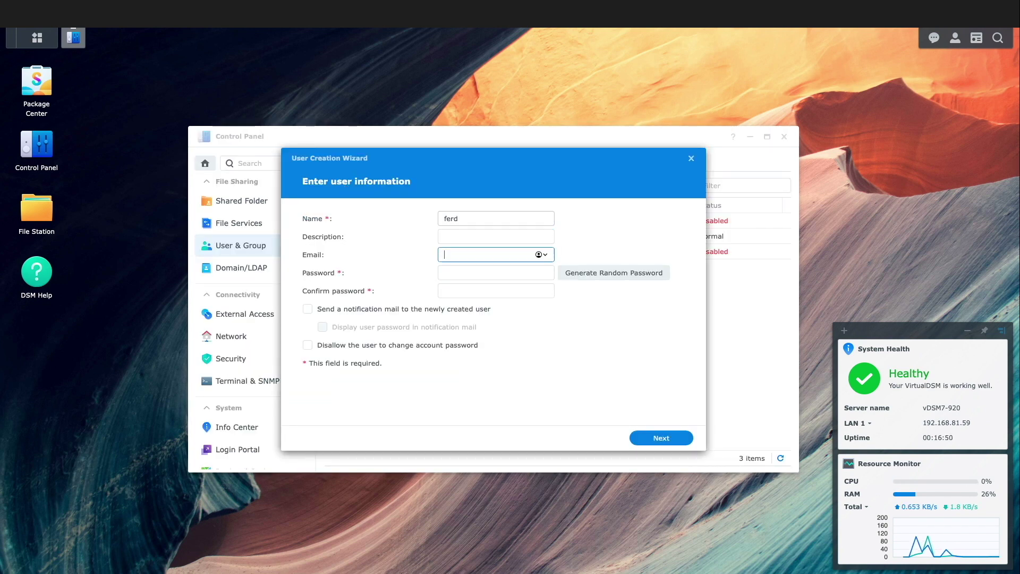
pyautogui.write('••••••••••')
pyautogui.press('Tab')
pyautogui.write('••••••••••')
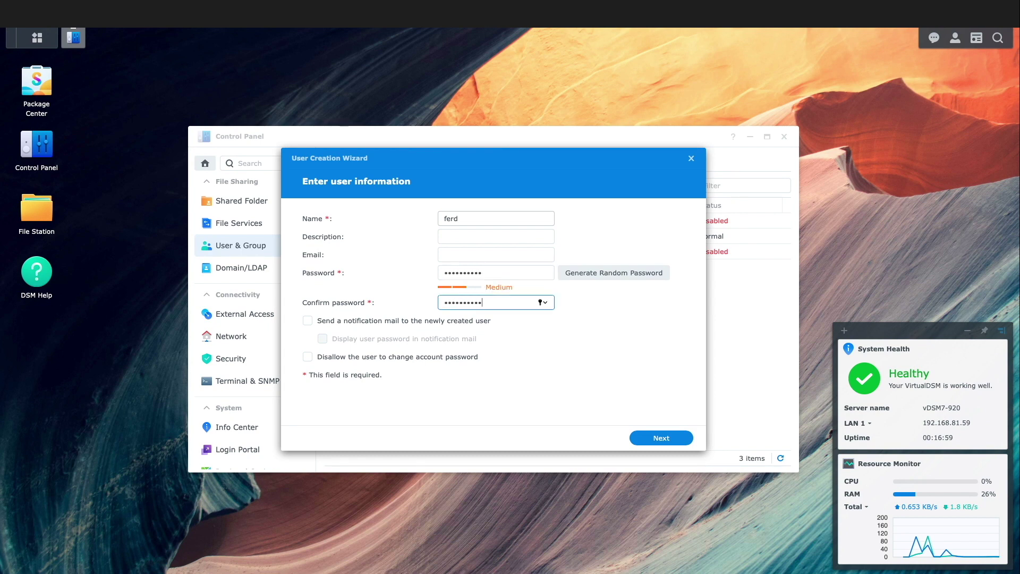
# Keep defaults for groups, permissions, quota, applications and speed limits, and finish the user
pyautogui.click(642, 439)
pyautogui.click(641, 438)
pyautogui.click(642, 438)
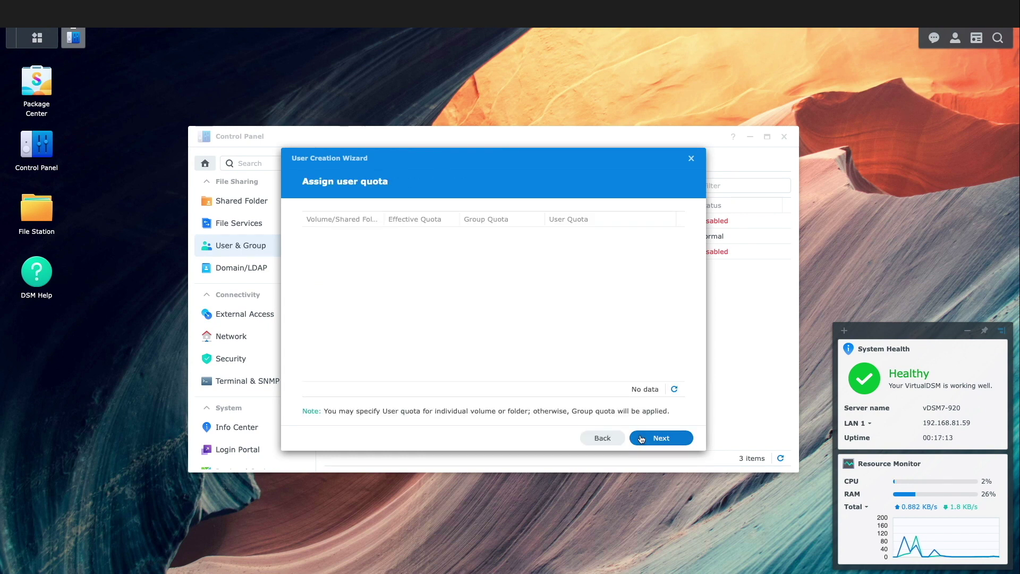
pyautogui.click(641, 438)
pyautogui.click(641, 438)
pyautogui.click(641, 438)
pyautogui.click(641, 439)
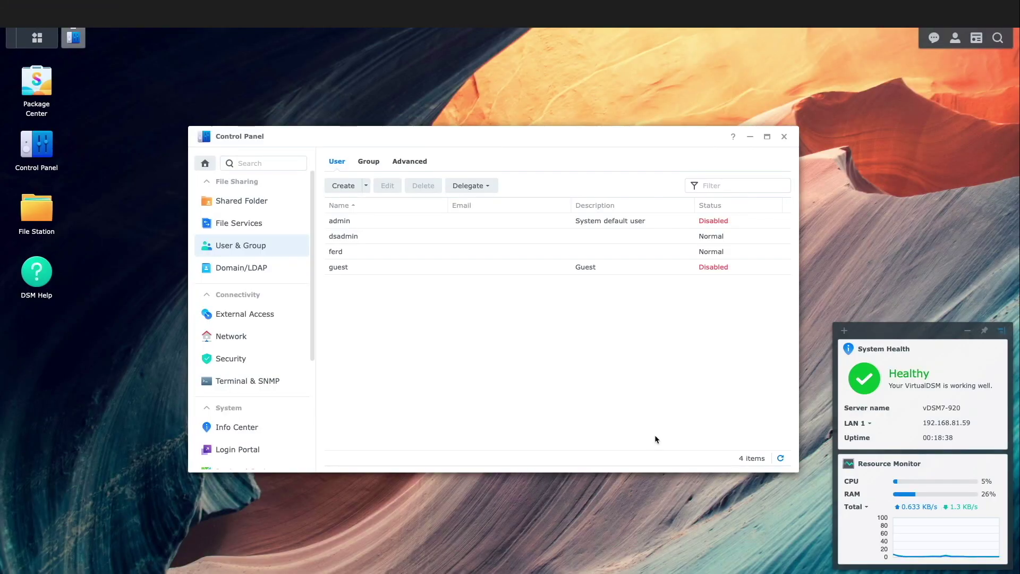
# Search Package Center for 'drive'
pyautogui.click(784, 136)
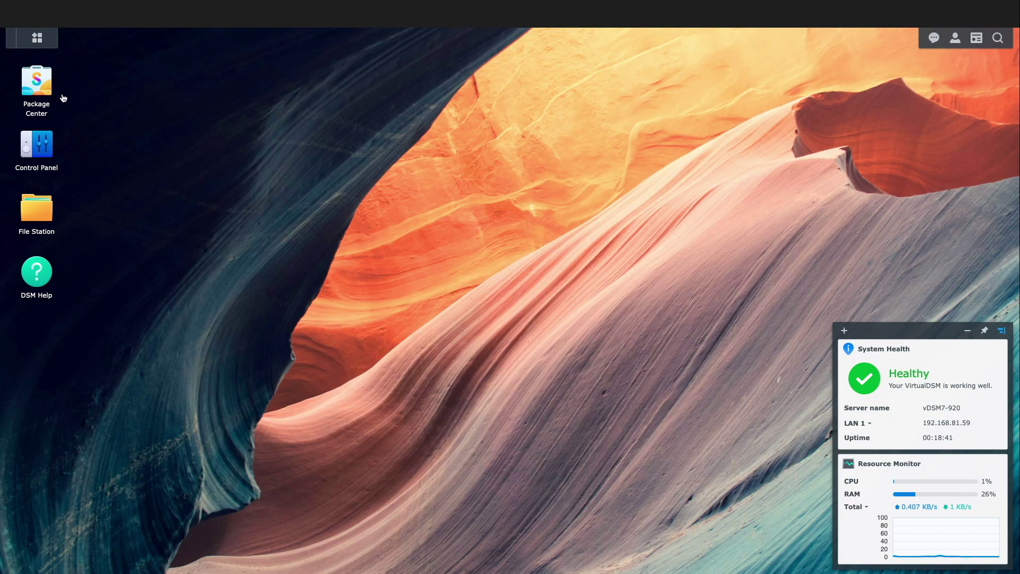
pyautogui.click(43, 89)
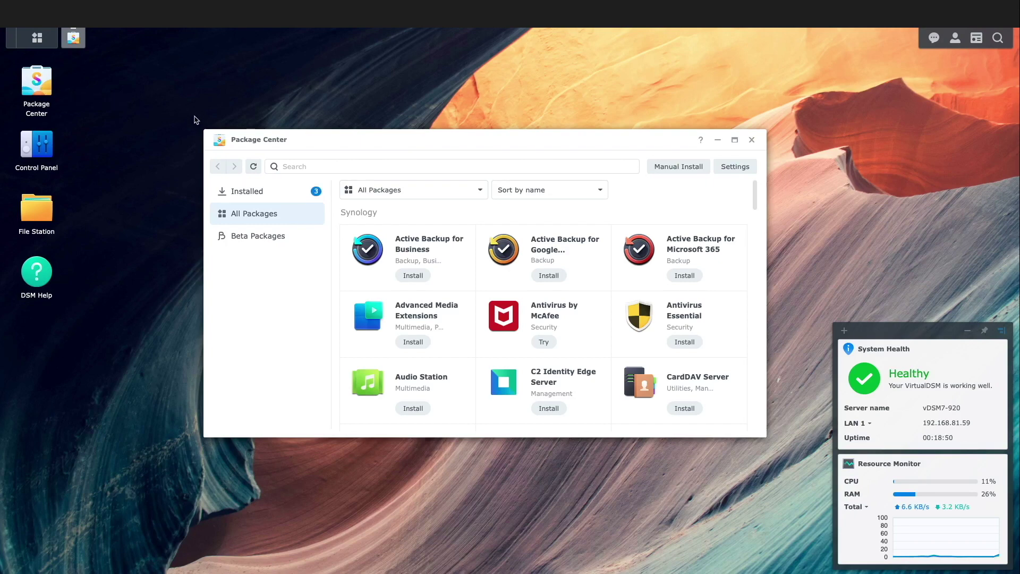
pyautogui.click(289, 166)
pyautogui.write('drive')
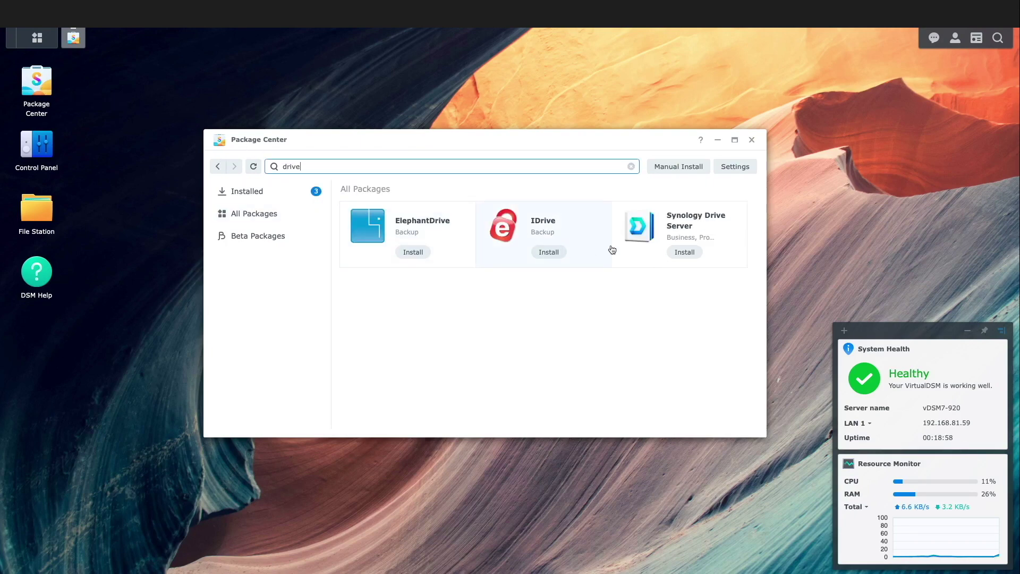
# Install Synology Drive Server with its required extra packages, then show all apps
pyautogui.click(677, 255)
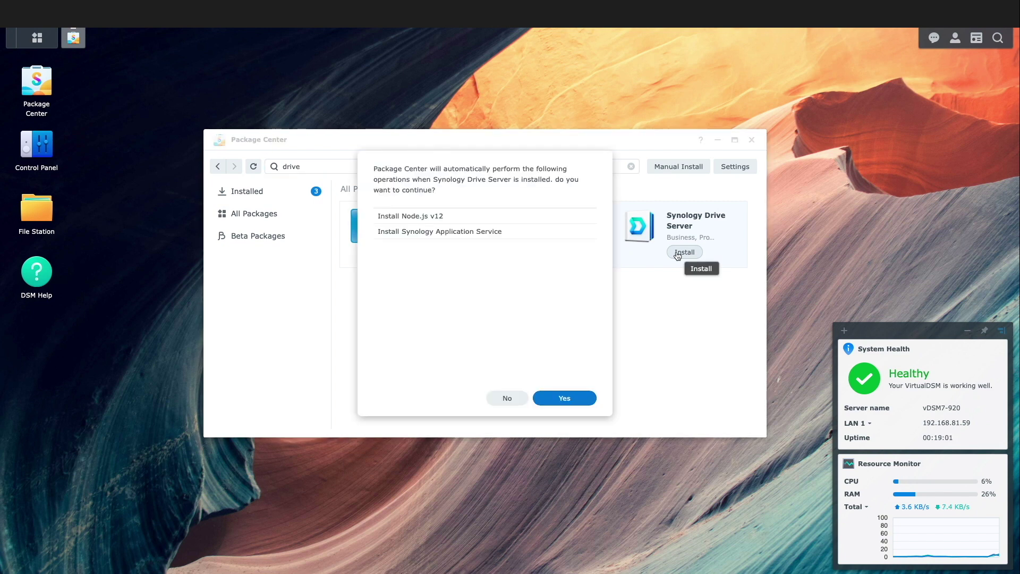
pyautogui.click(565, 399)
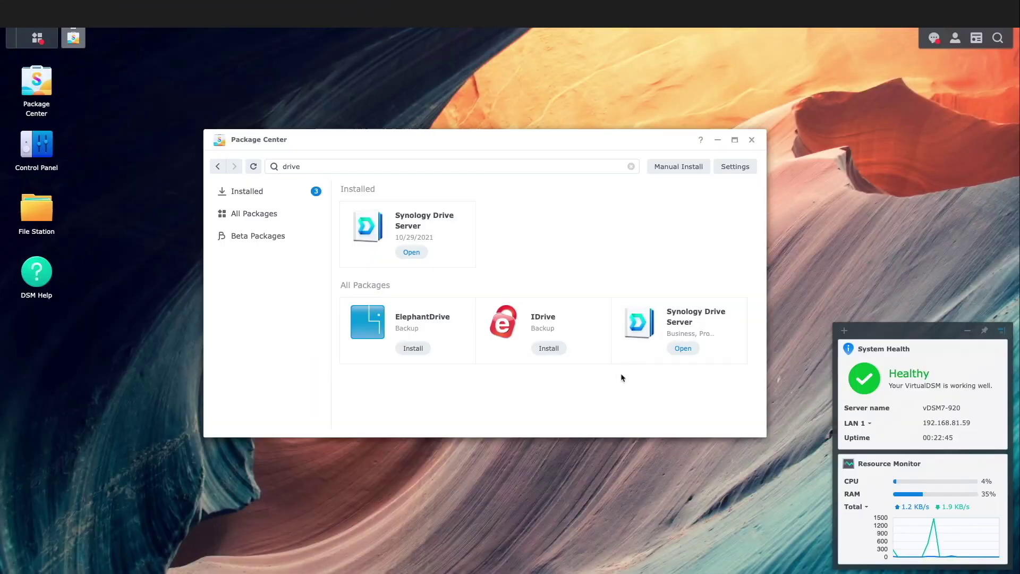
pyautogui.click(751, 139)
pyautogui.click(37, 39)
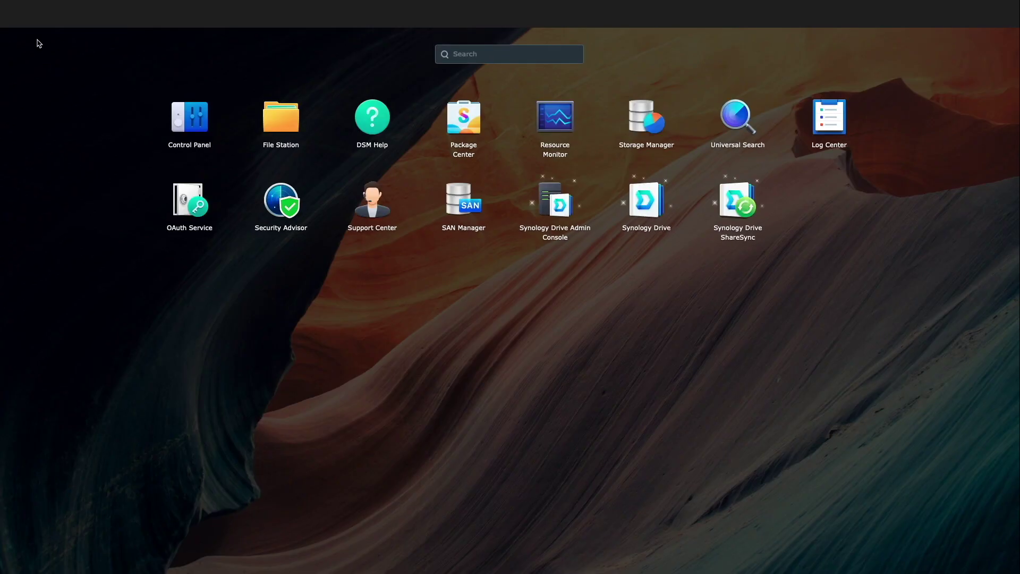
# Refresh the page for the new package and relaunch Synology Drive Admin Console
pyautogui.click(546, 196)
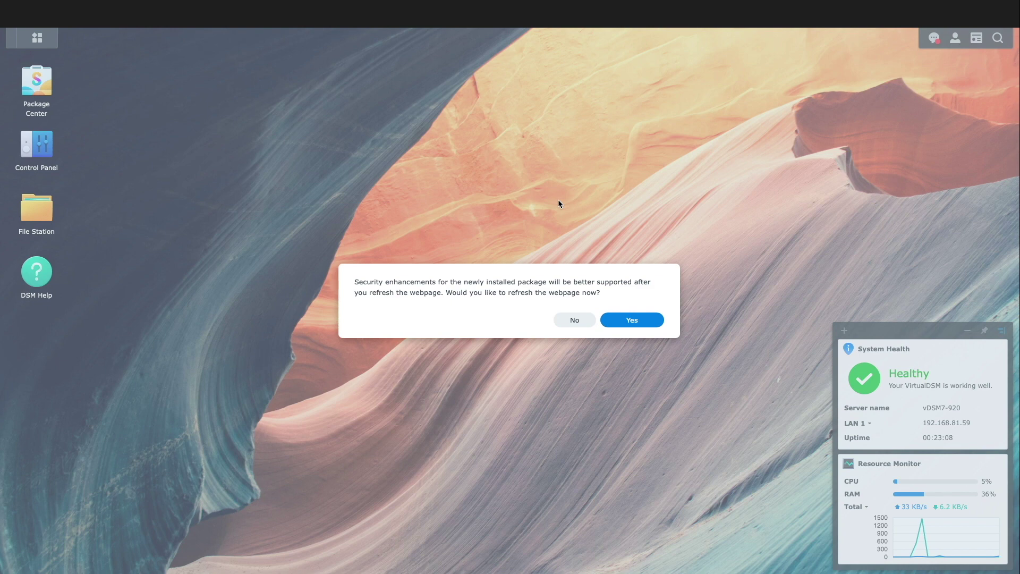
pyautogui.click(635, 320)
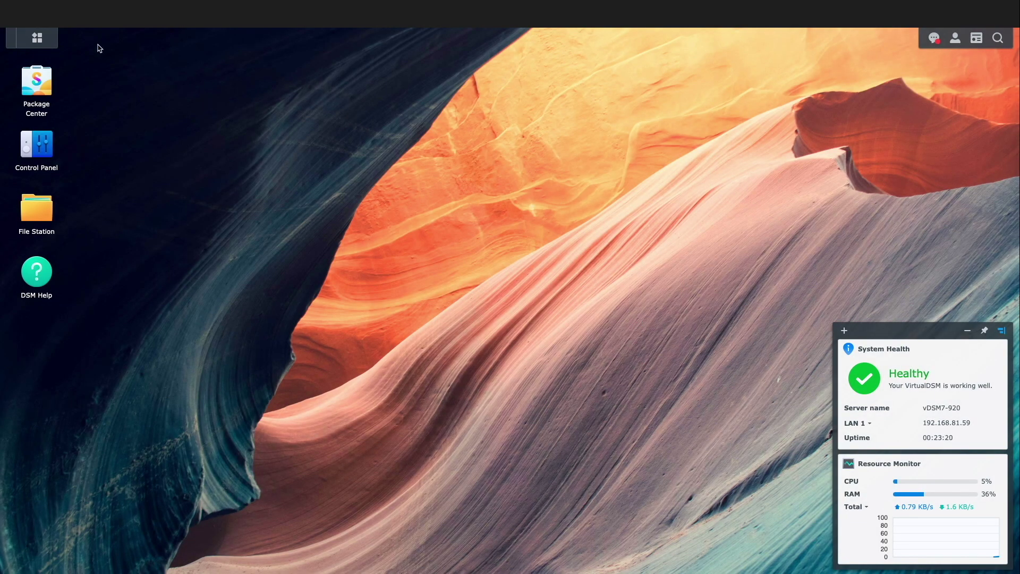
pyautogui.click(39, 38)
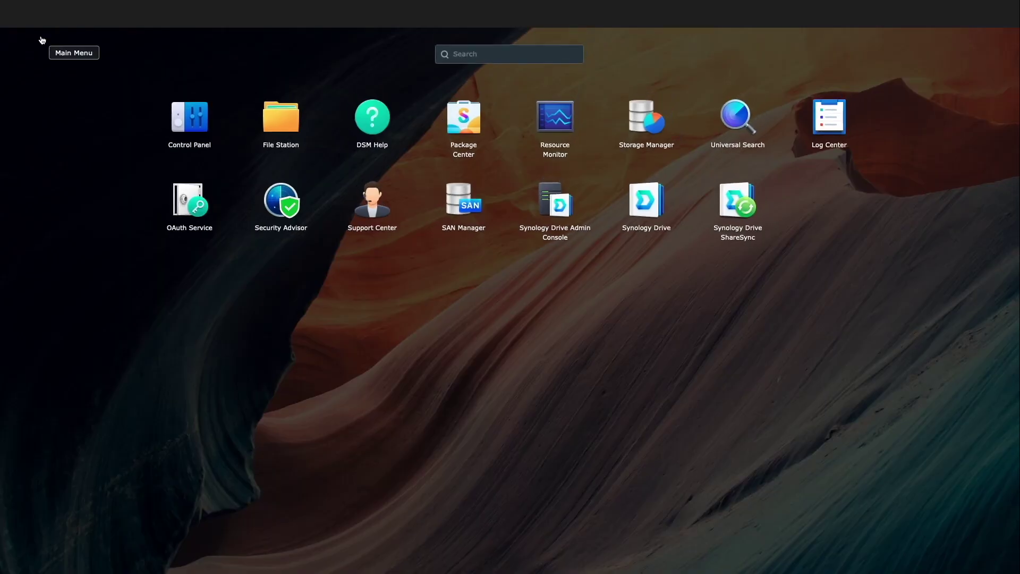
pyautogui.click(554, 201)
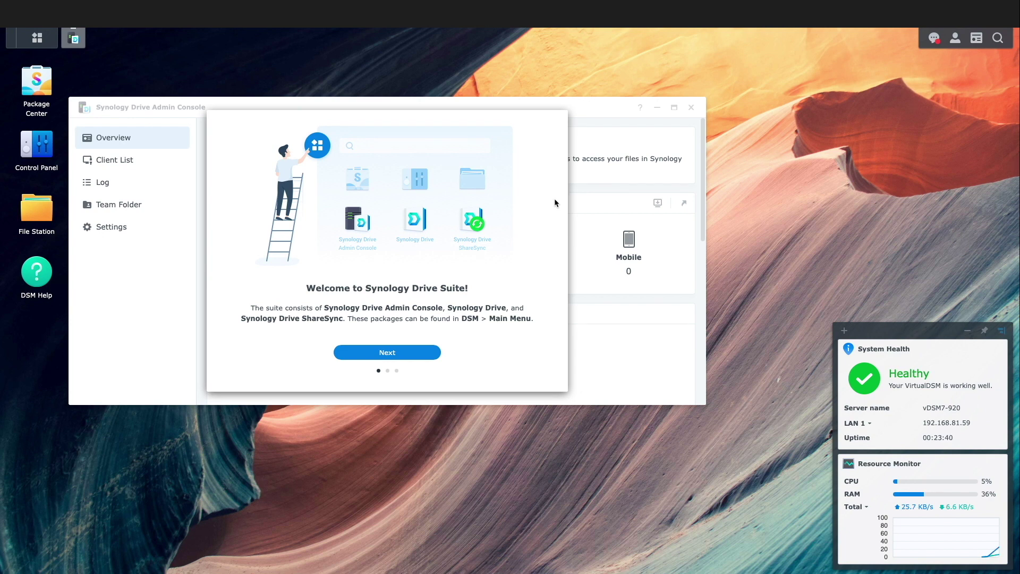
# Page through the Drive Suite welcome tour and proceed to the Team Folder list
pyautogui.click(414, 352)
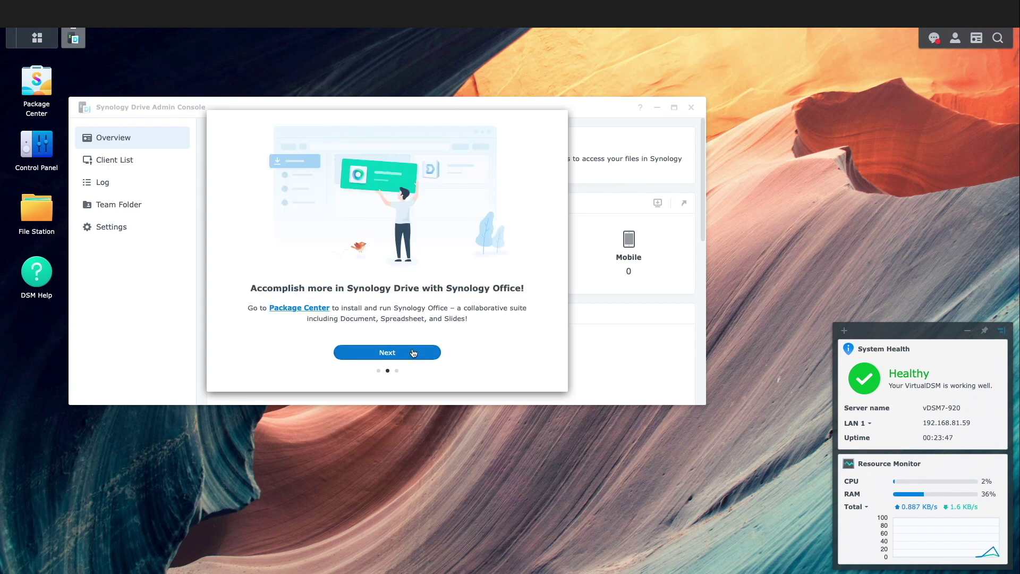
pyautogui.click(414, 353)
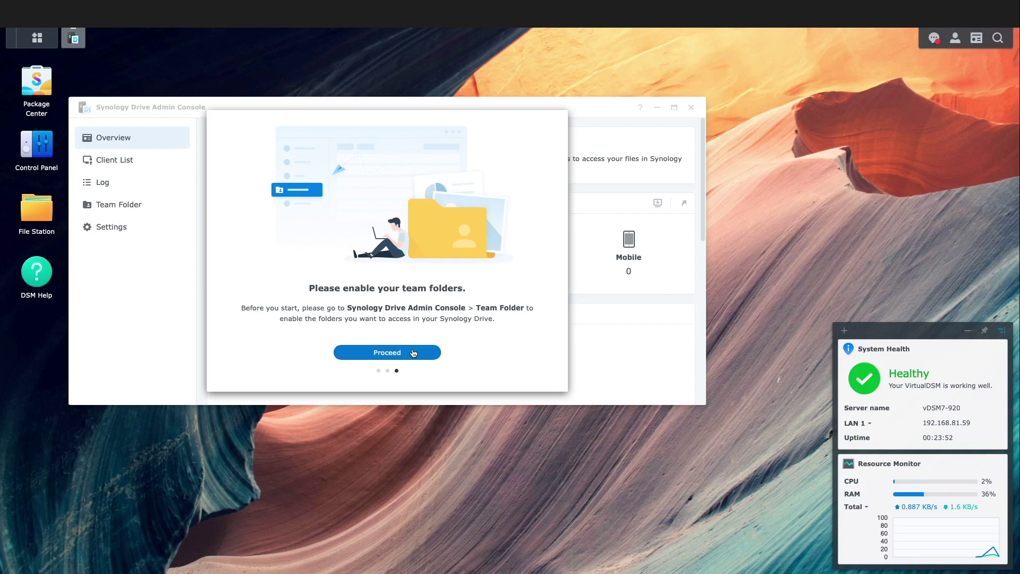
pyautogui.click(414, 353)
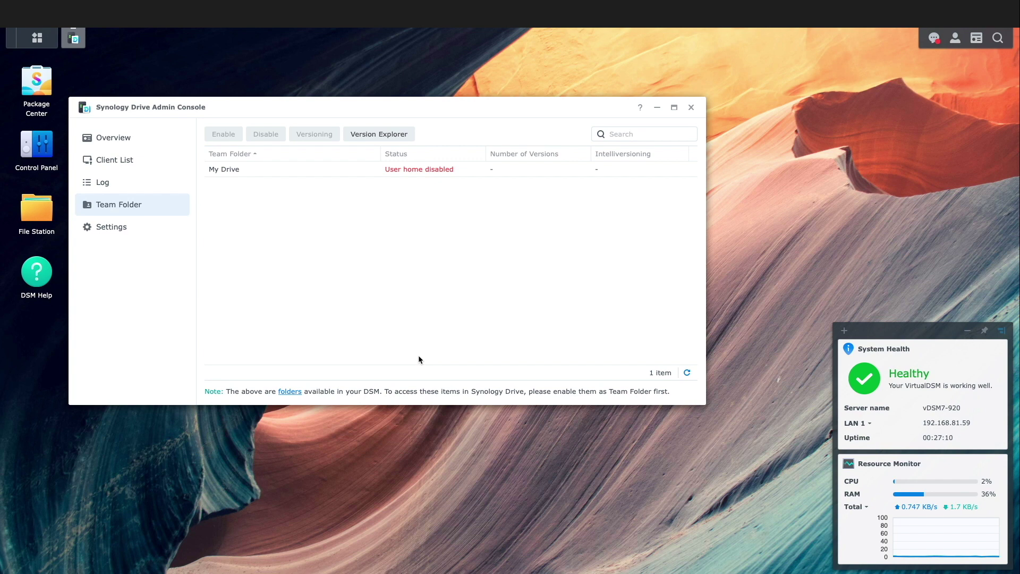
# Try enabling the My Drive team folder and accept turning on the user home service
pyautogui.click(304, 171)
pyautogui.click(220, 133)
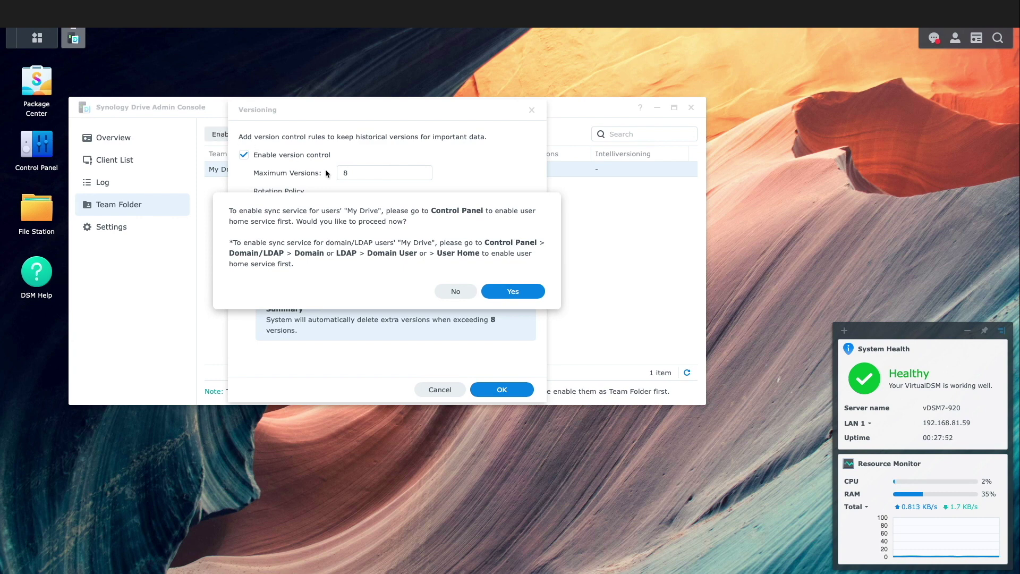
pyautogui.click(512, 288)
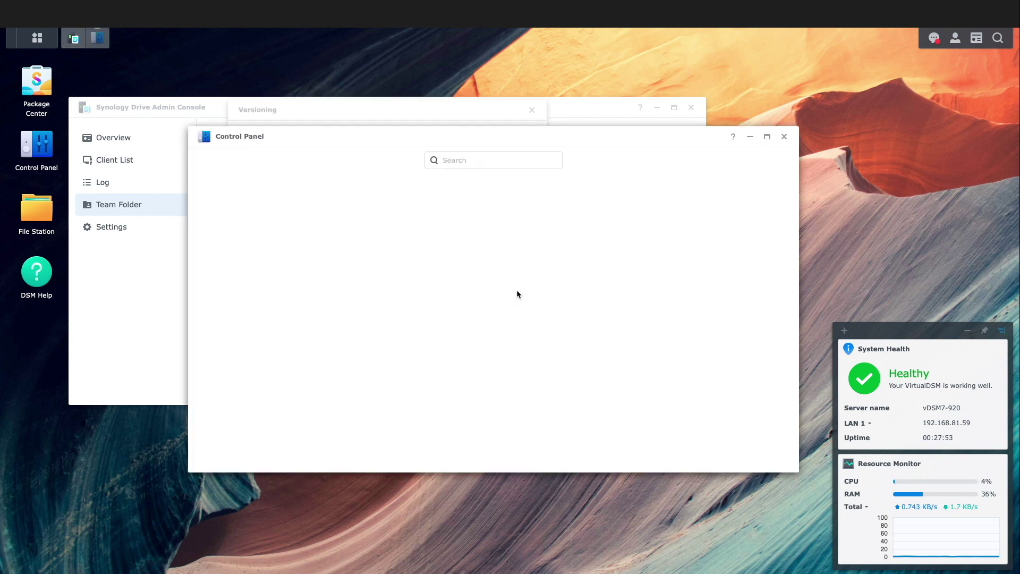
# Enable the user home service with its Recycle Bin, apply, and return to versioning
pyautogui.scroll(-3, 517, 292)
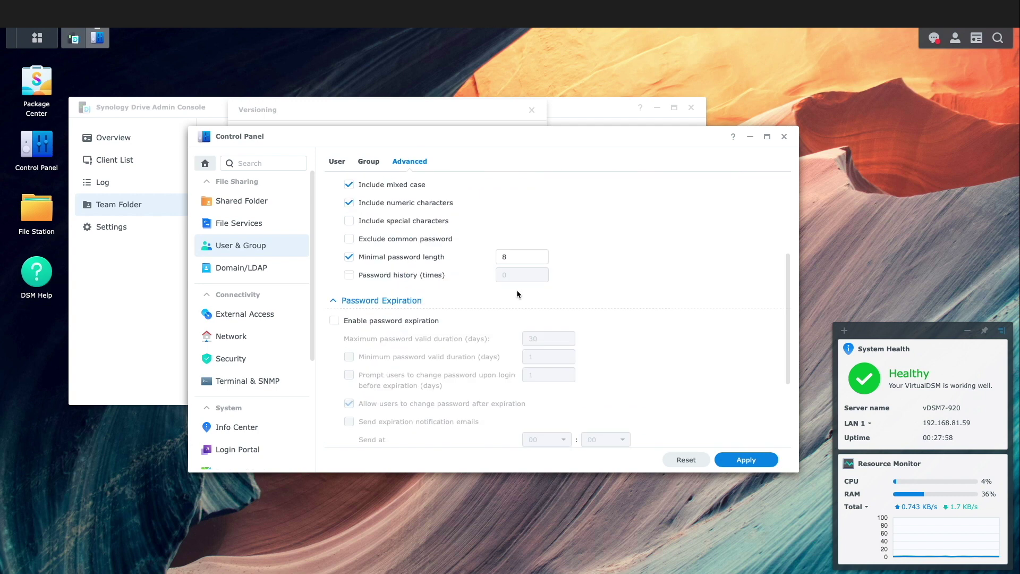
pyautogui.scroll(-2, 517, 293)
pyautogui.scroll(-1, 517, 292)
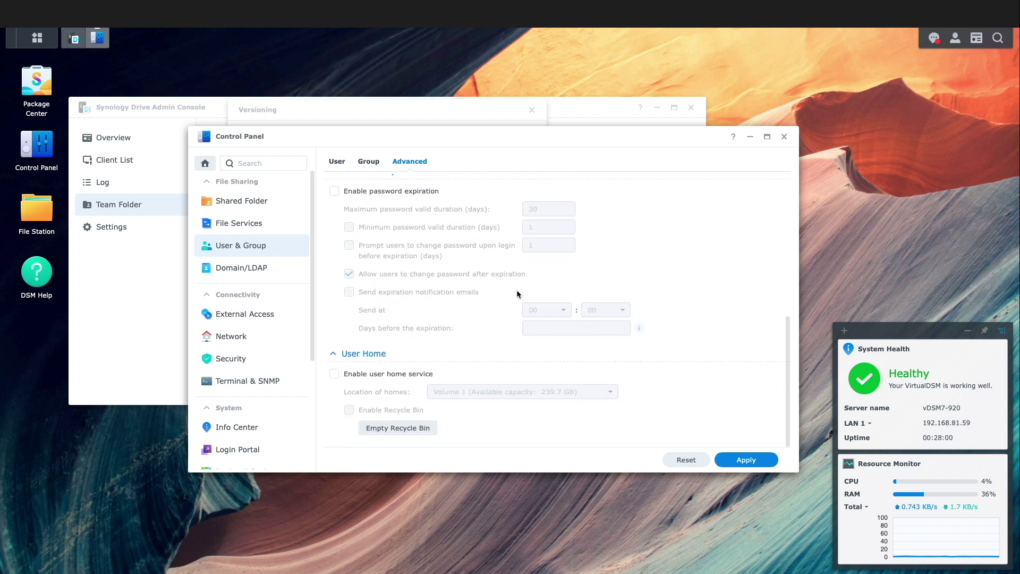
pyautogui.click(392, 375)
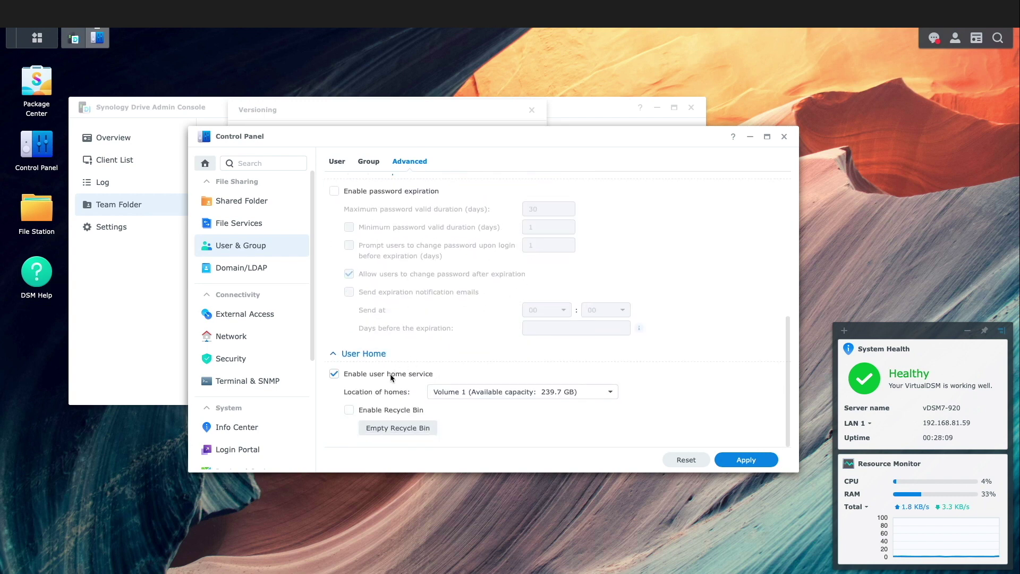
pyautogui.click(389, 408)
pyautogui.click(729, 460)
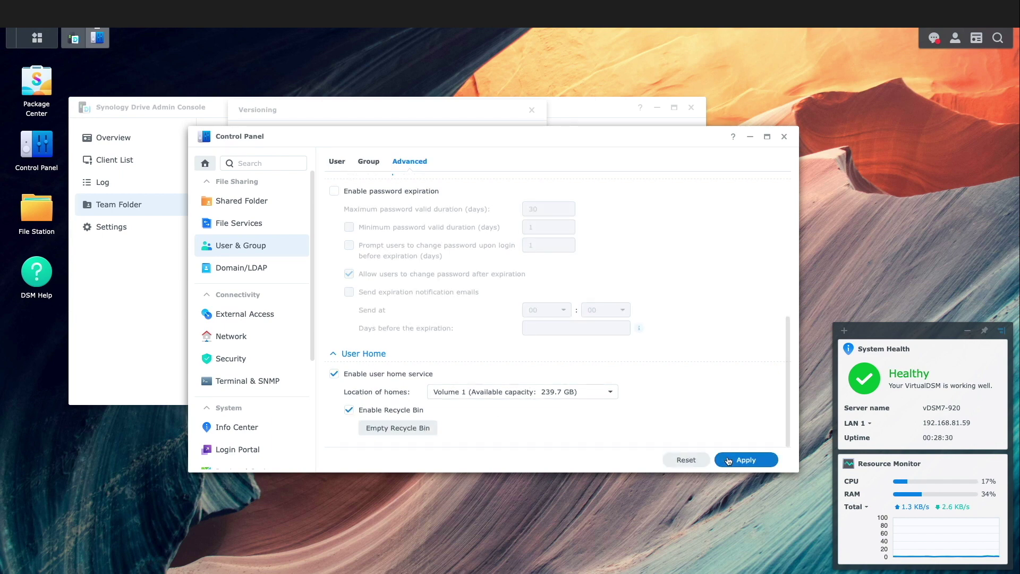
pyautogui.click(784, 137)
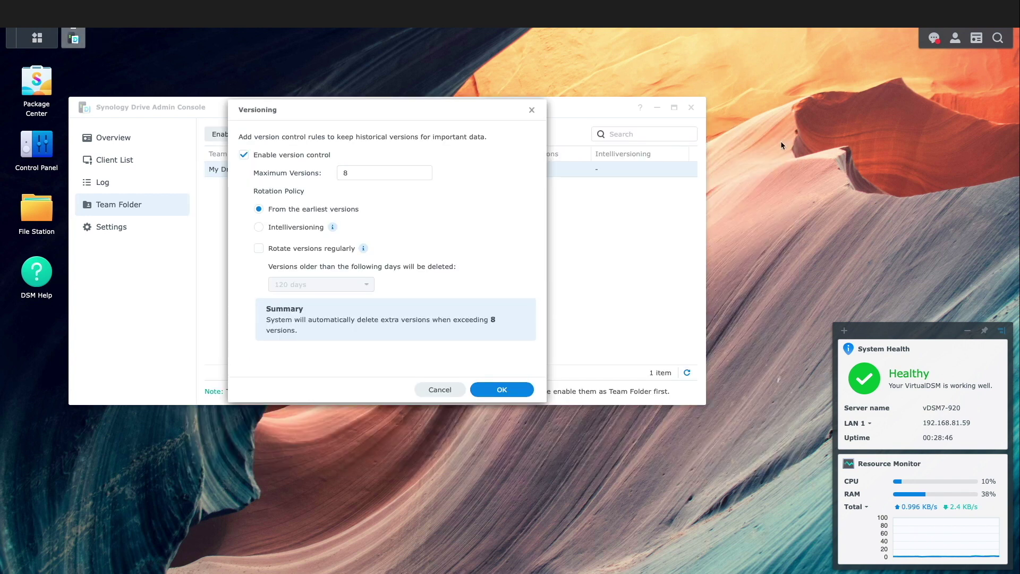
# Confirm My Drive versioning at 8 maximum versions and dismiss the read-only notice
pyautogui.click(513, 390)
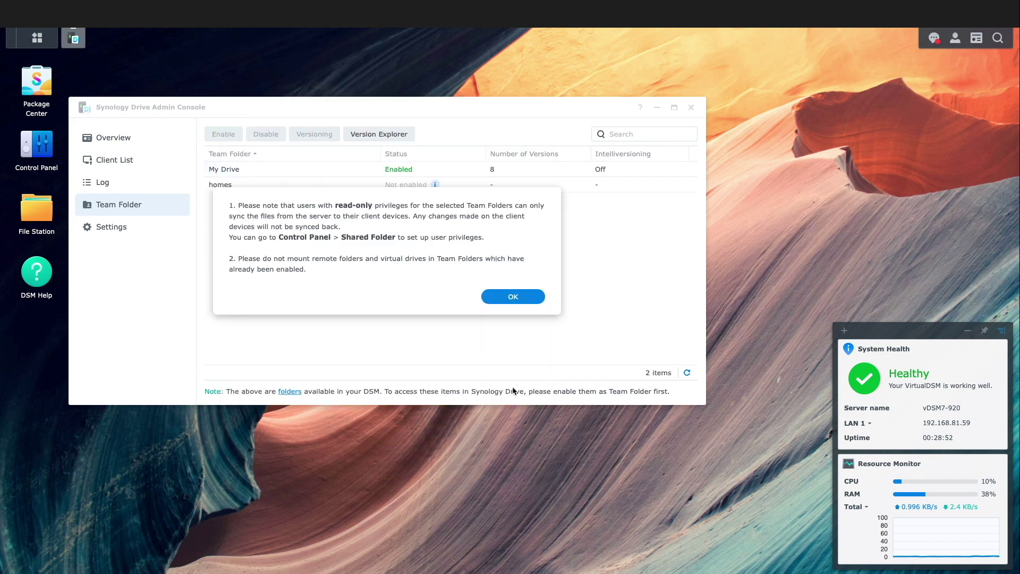
pyautogui.click(514, 298)
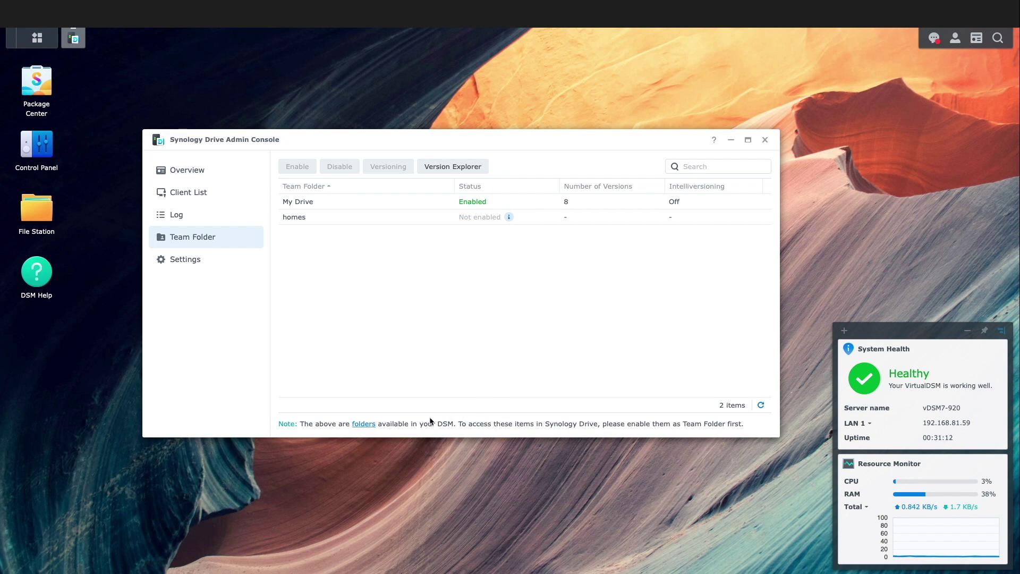
pyautogui.click(364, 423)
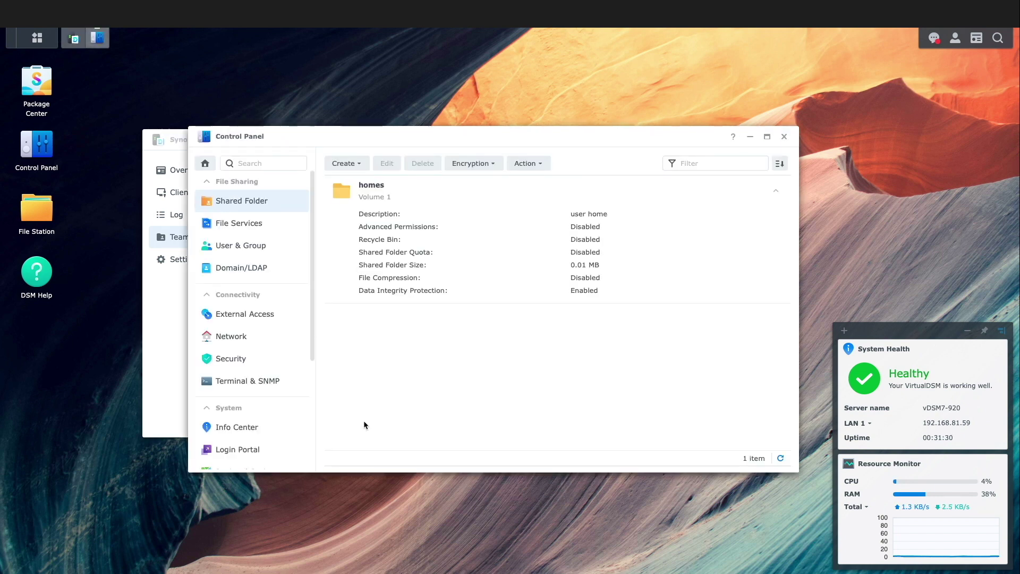
# Create a 'Videos' shared folder without encryption and with data checksum enabled
pyautogui.click(355, 163)
pyautogui.click(357, 184)
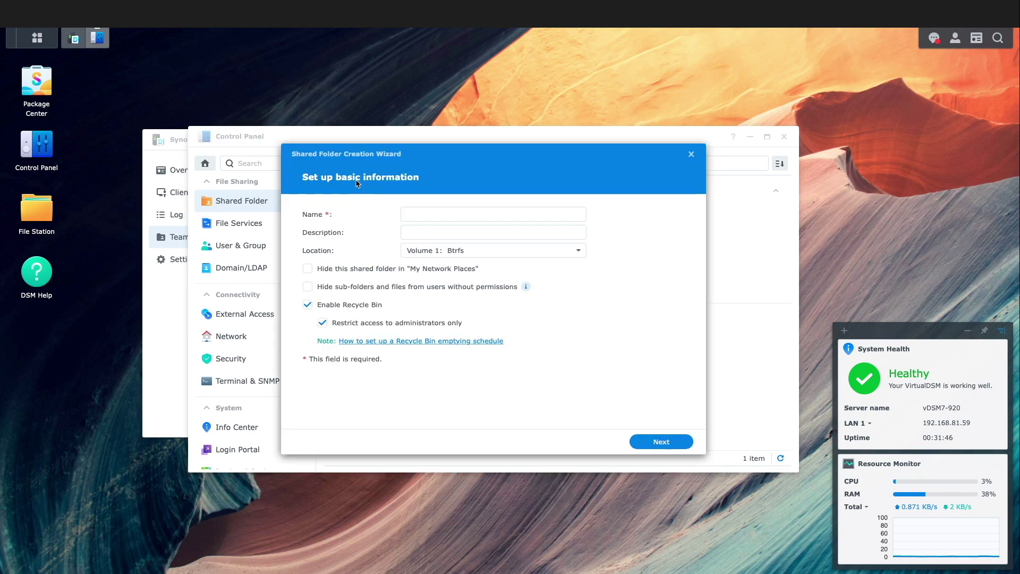
pyautogui.click(418, 214)
pyautogui.write('Videos')
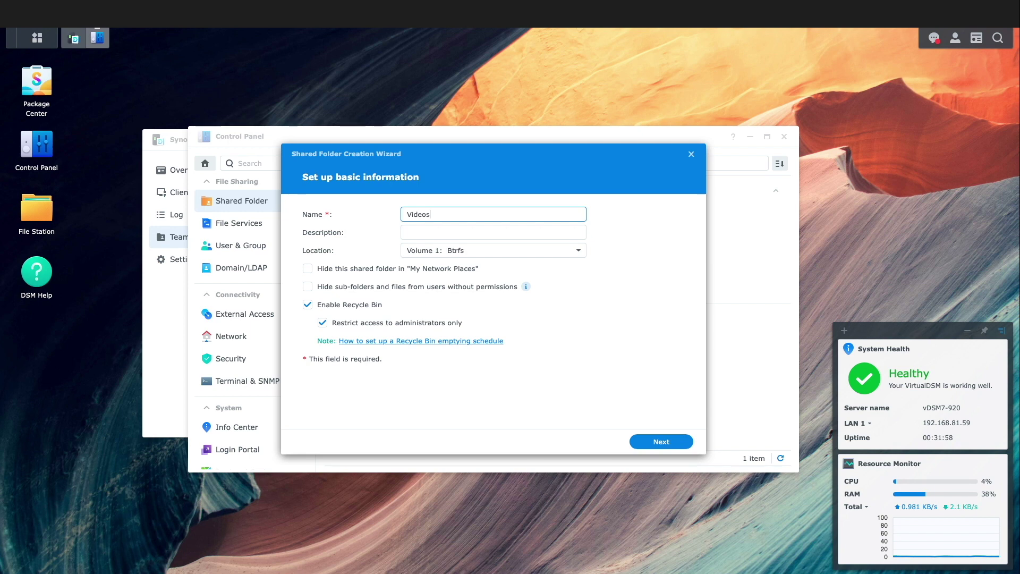
pyautogui.click(660, 441)
pyautogui.click(659, 442)
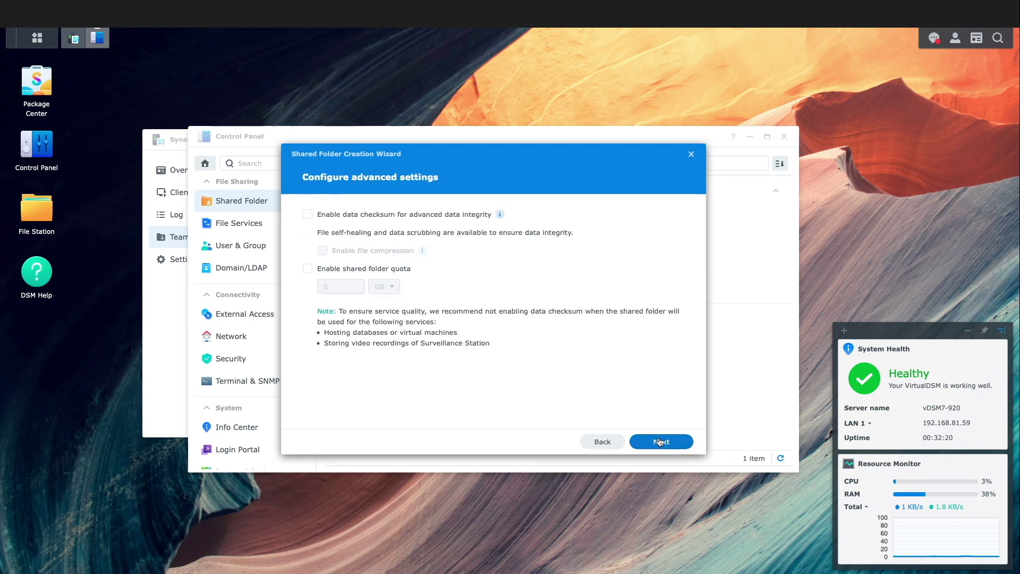
pyautogui.click(434, 215)
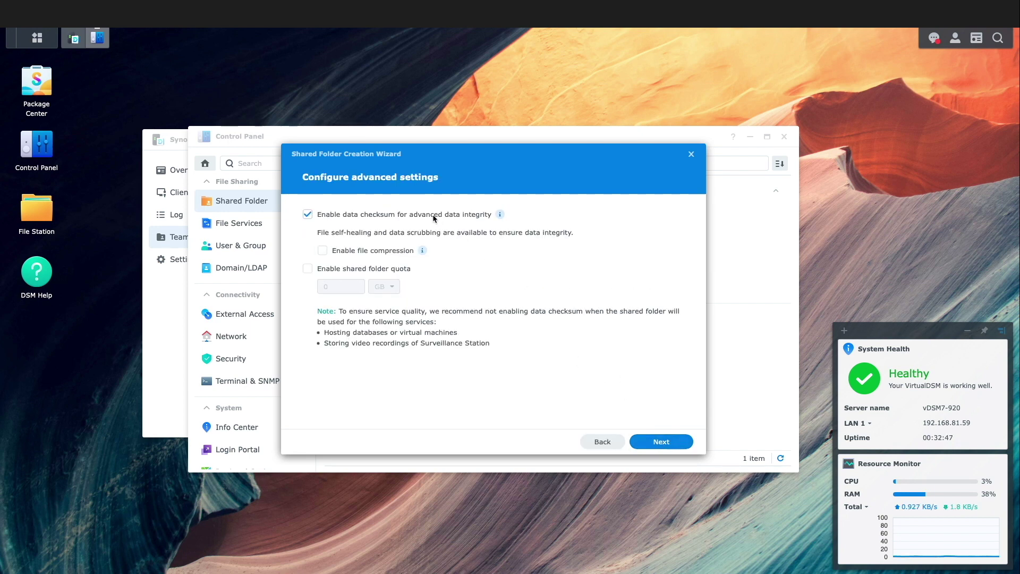
pyautogui.click(668, 447)
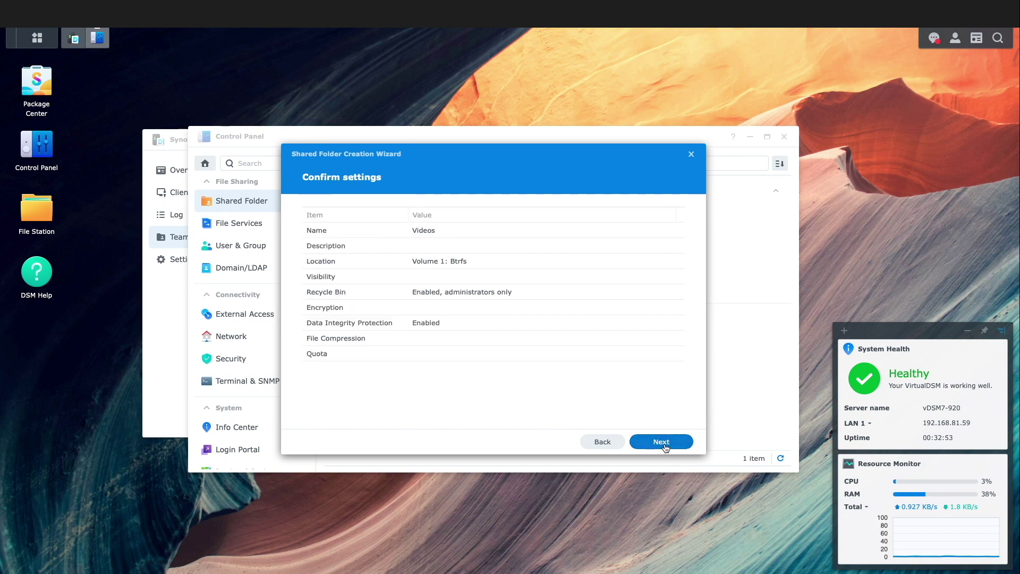
pyautogui.click(666, 447)
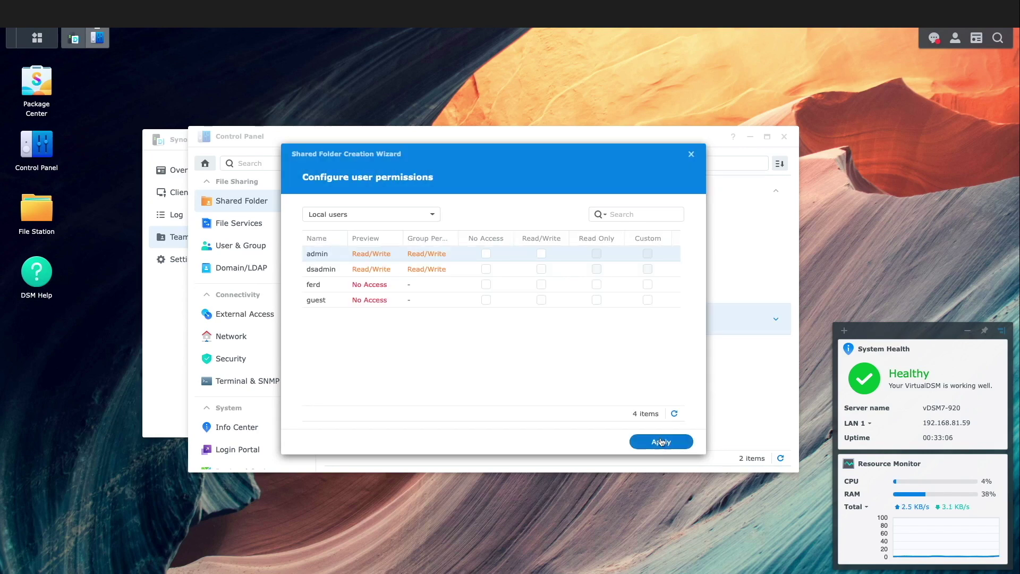
# Grant the local user Read/Write on Videos and close Control Panel
pyautogui.click(541, 284)
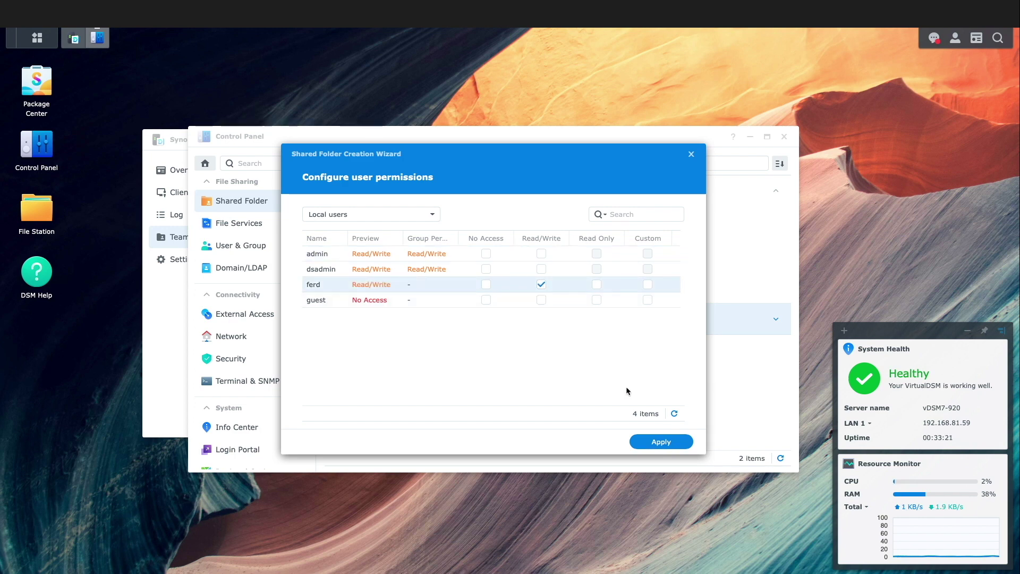
pyautogui.click(662, 442)
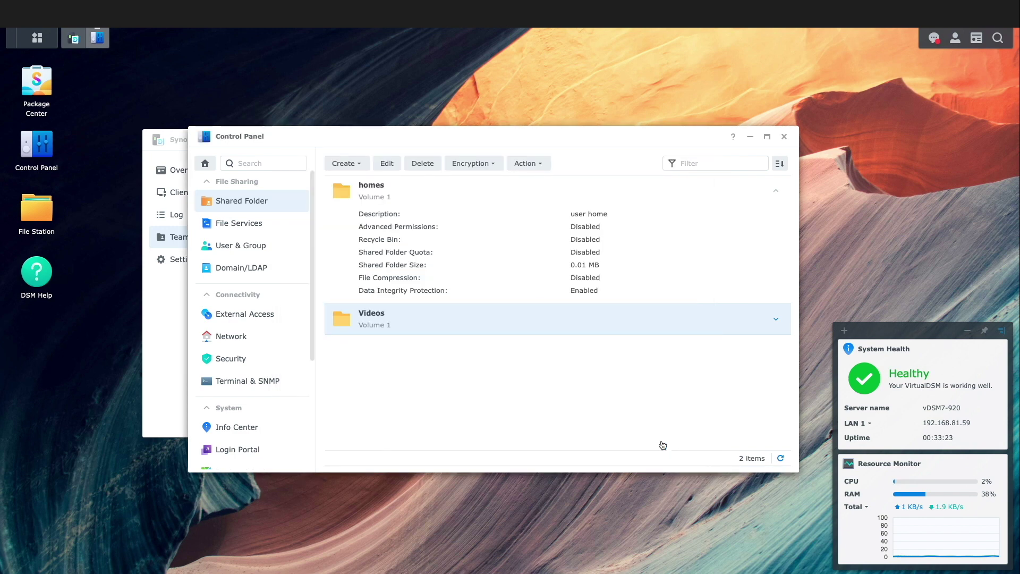
pyautogui.click(785, 137)
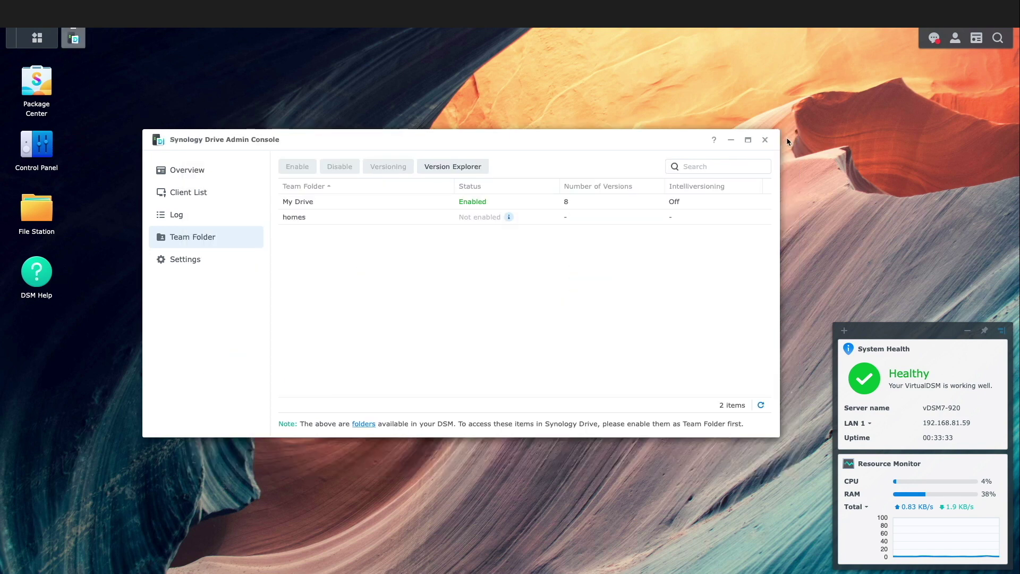
# Refresh the team folders and enable Videos with 8 maximum versions
pyautogui.click(761, 405)
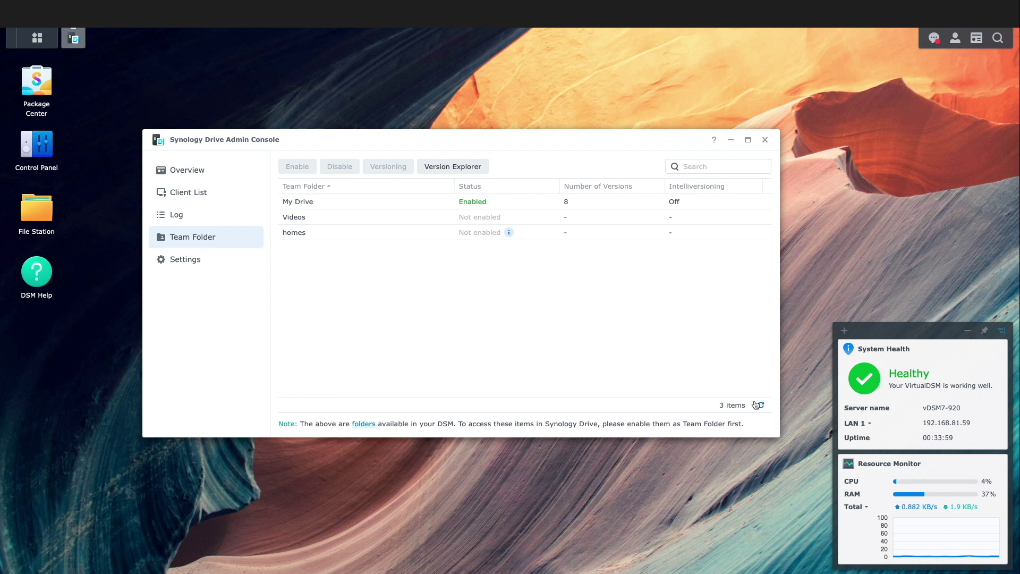
pyautogui.click(375, 216)
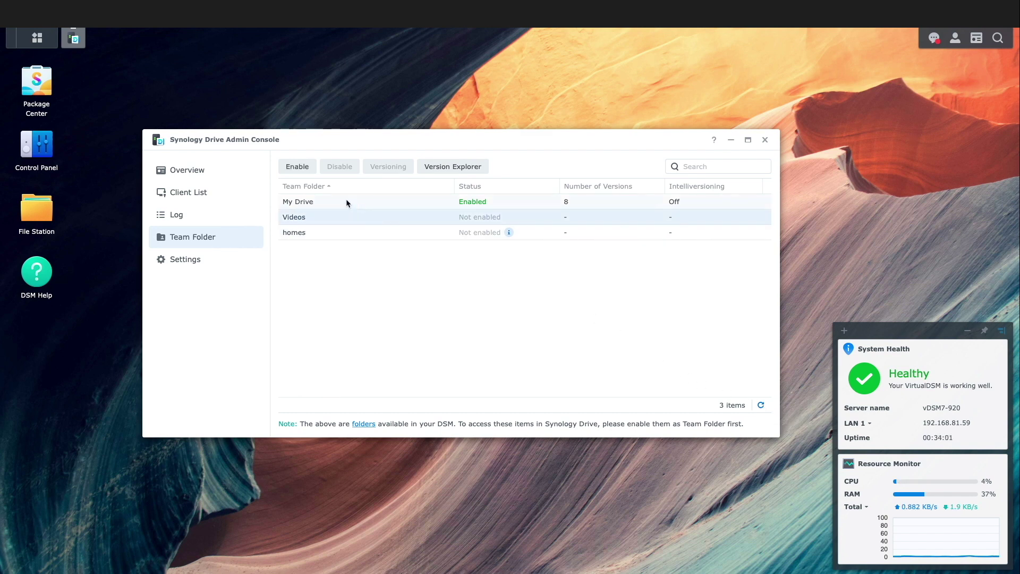
pyautogui.click(297, 166)
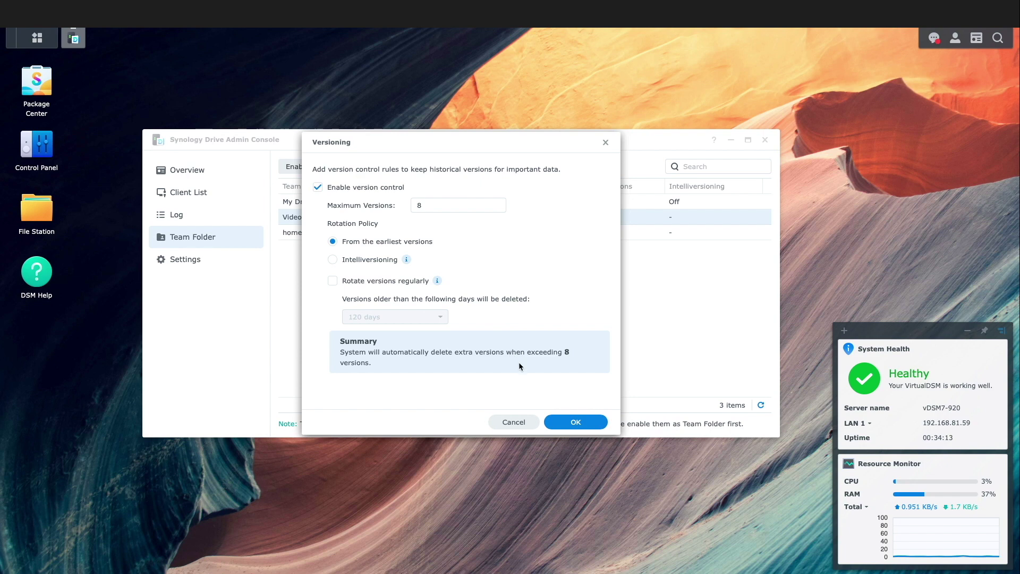
pyautogui.click(575, 423)
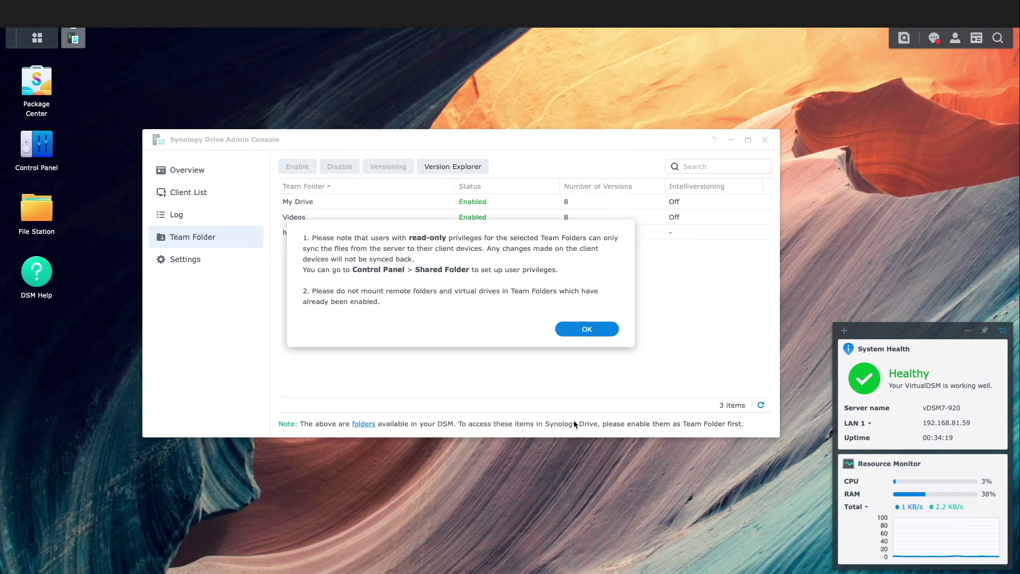
pyautogui.click(587, 329)
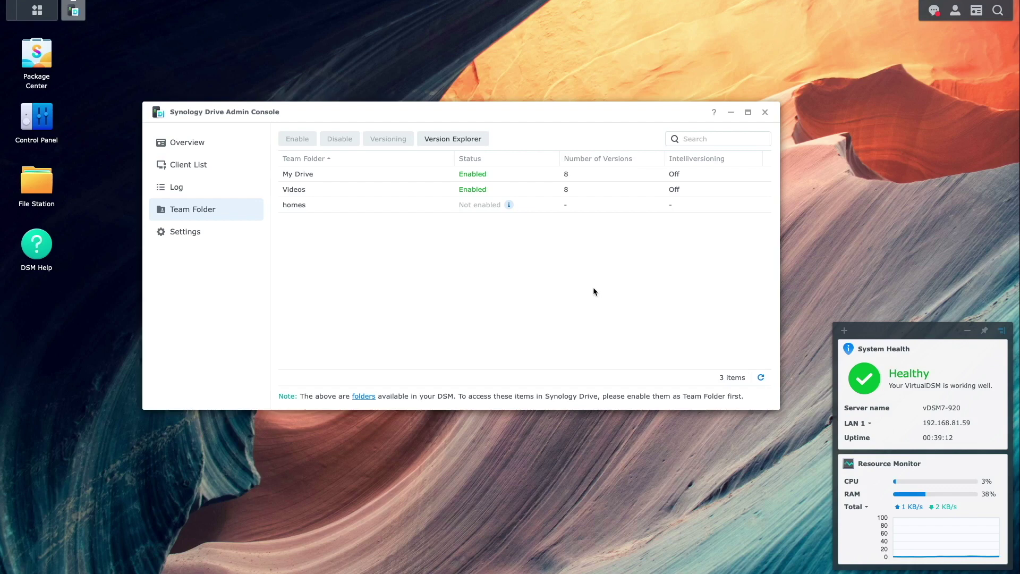
# Enable QuickConnect in External Access with the ID 'SDRIVE-DATT' and apply
pyautogui.click(765, 113)
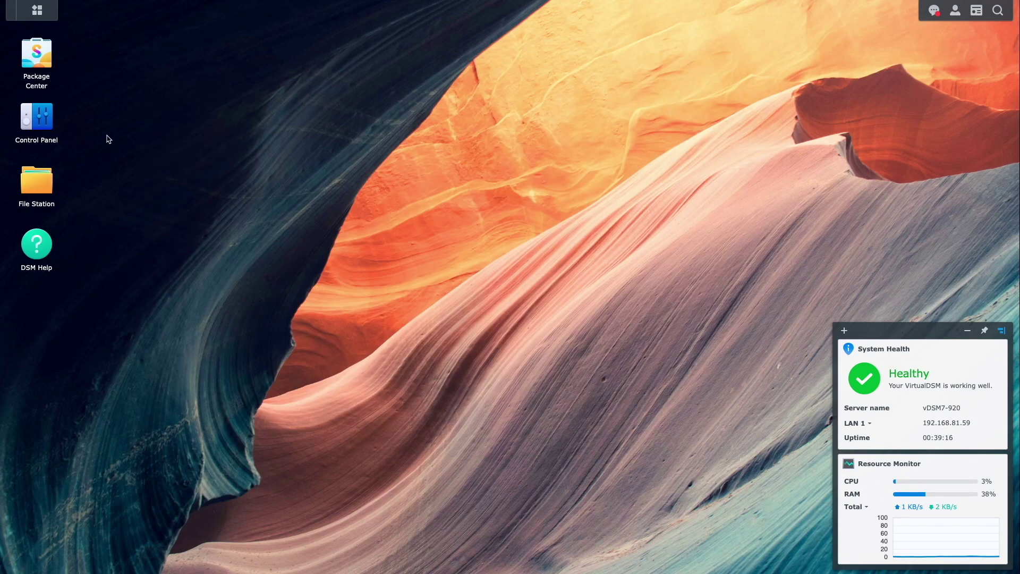
pyautogui.click(32, 128)
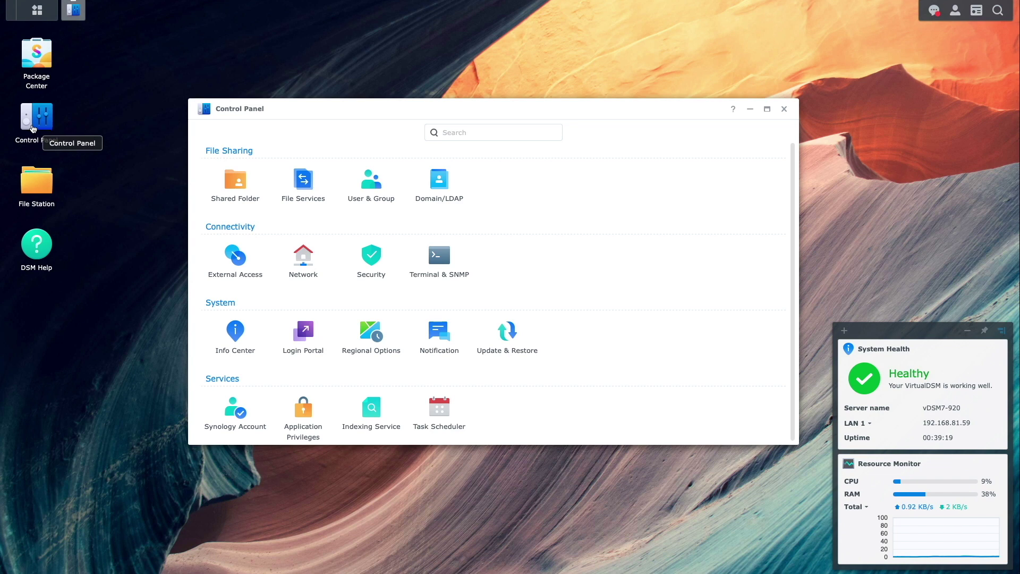
pyautogui.click(236, 259)
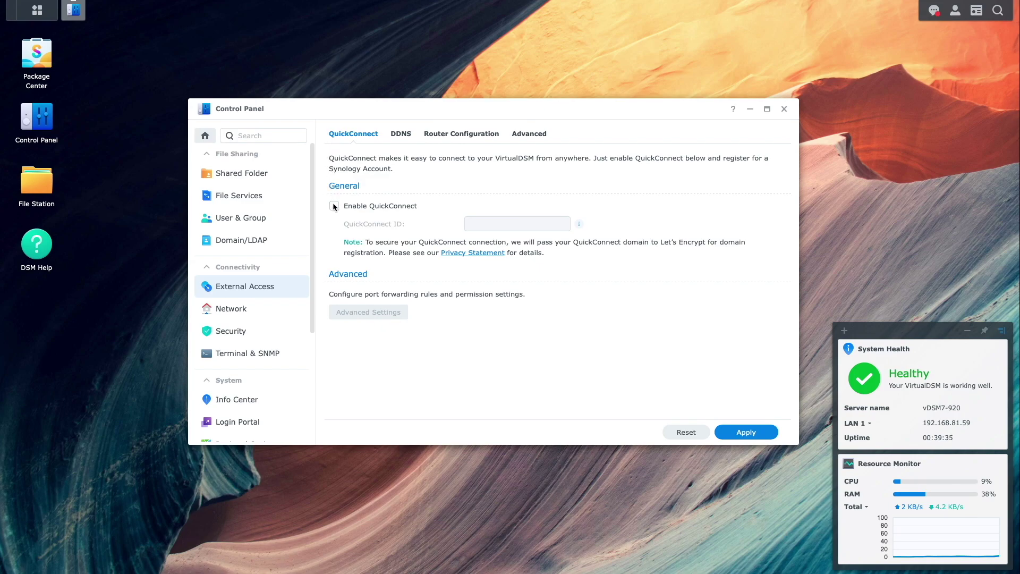
pyautogui.click(334, 206)
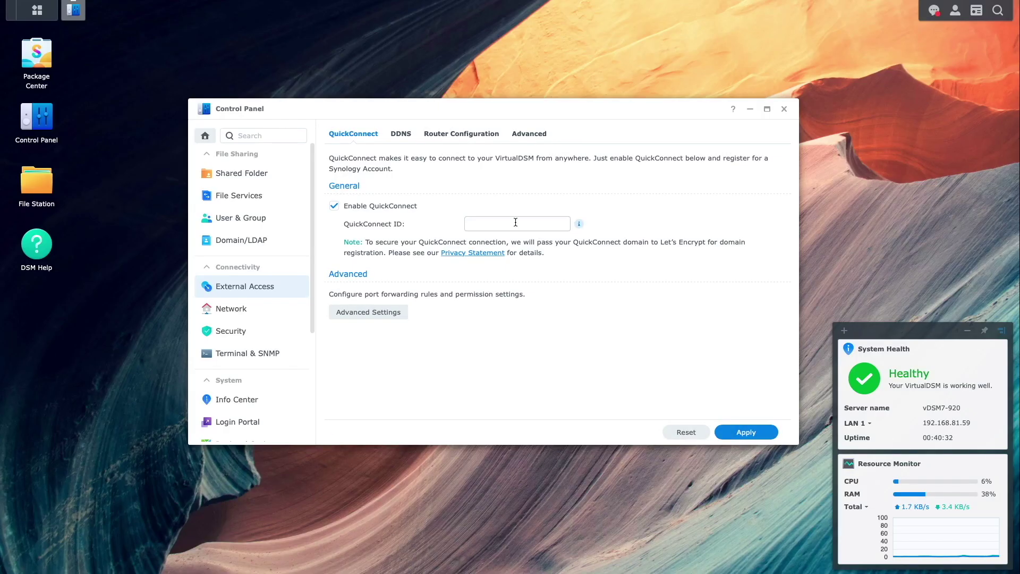
pyautogui.click(515, 223)
pyautogui.write('SDRIVE-DATT')
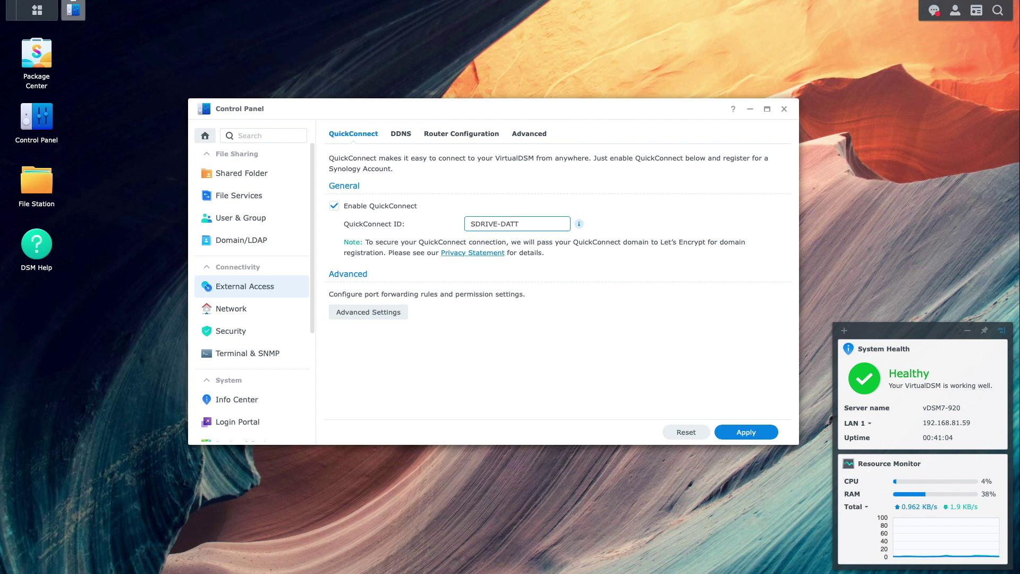
pyautogui.click(746, 432)
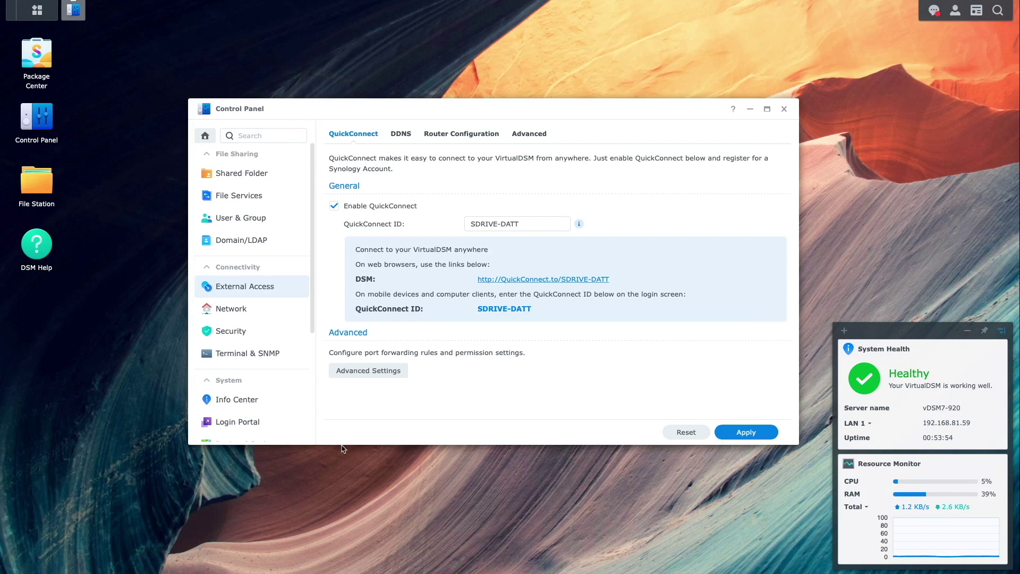
# Set Synology Drive's alias to 'drive' under Login Portal Applications and save
pyautogui.click(256, 423)
pyautogui.click(372, 139)
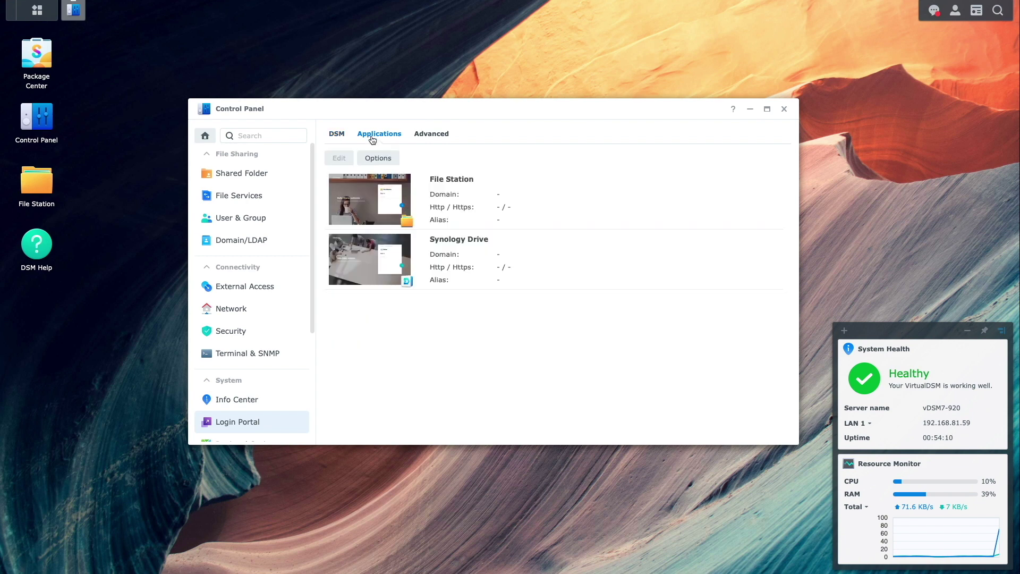
pyautogui.click(354, 252)
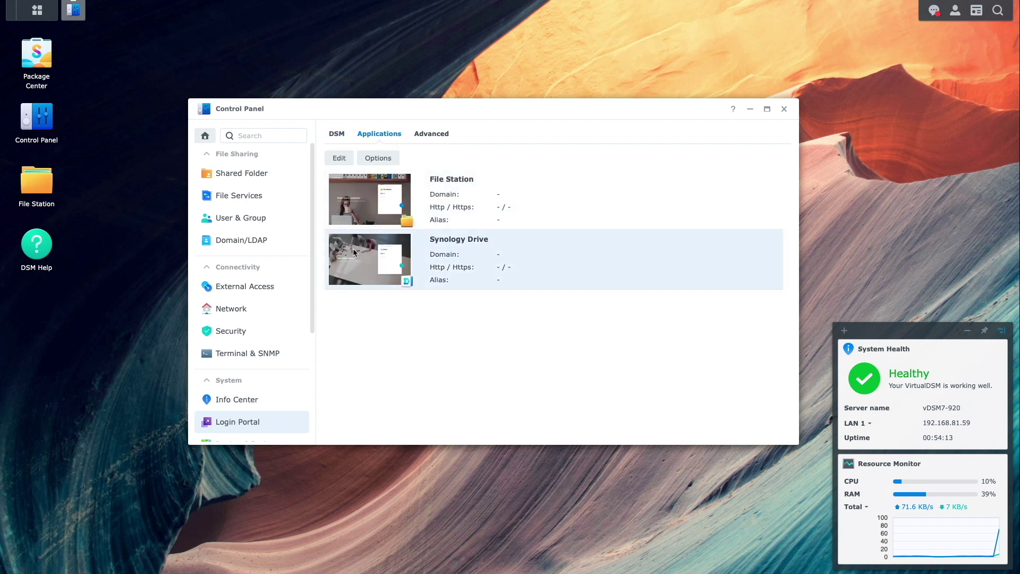
pyautogui.click(338, 161)
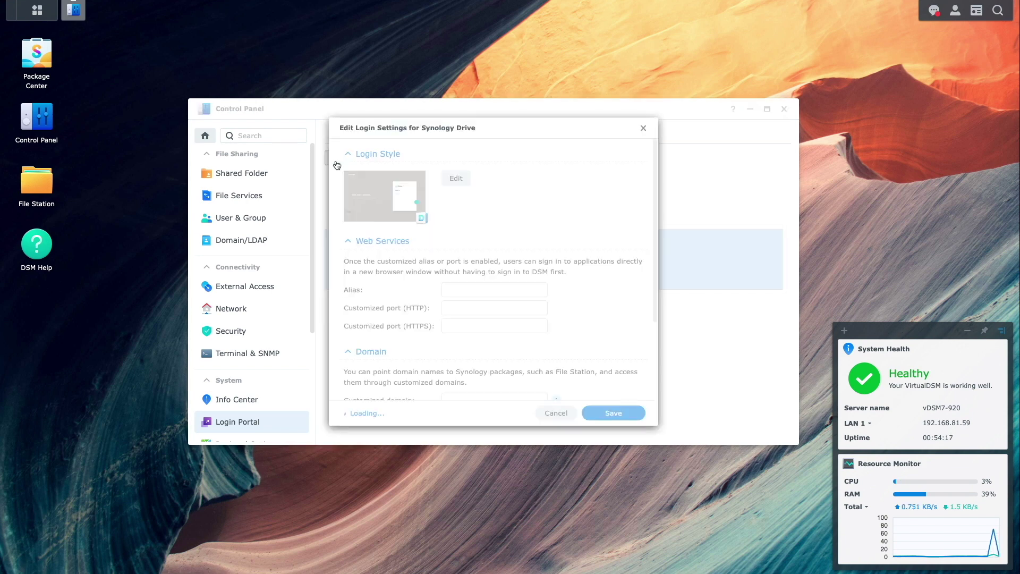
pyautogui.click(456, 288)
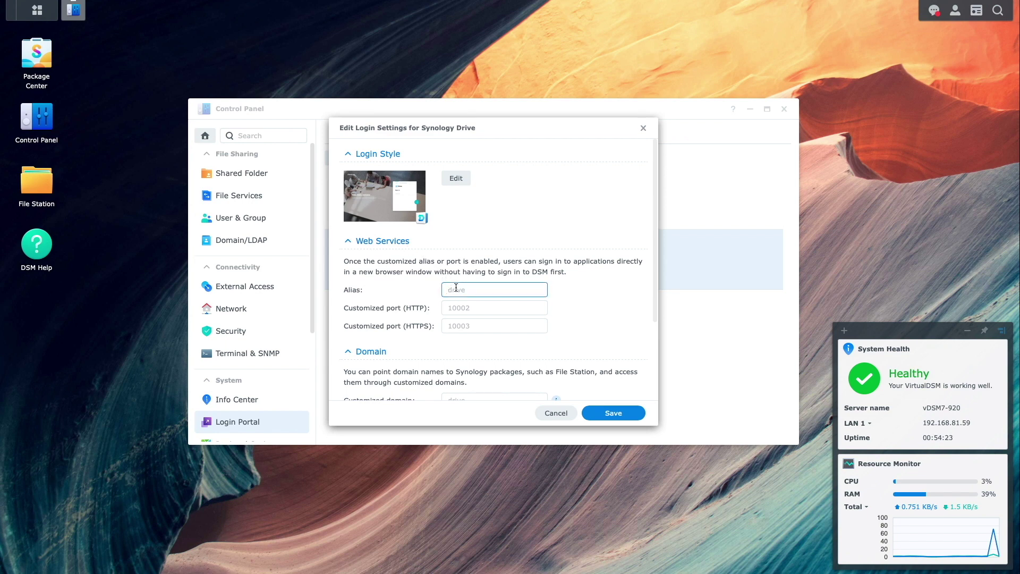
pyautogui.write('drive')
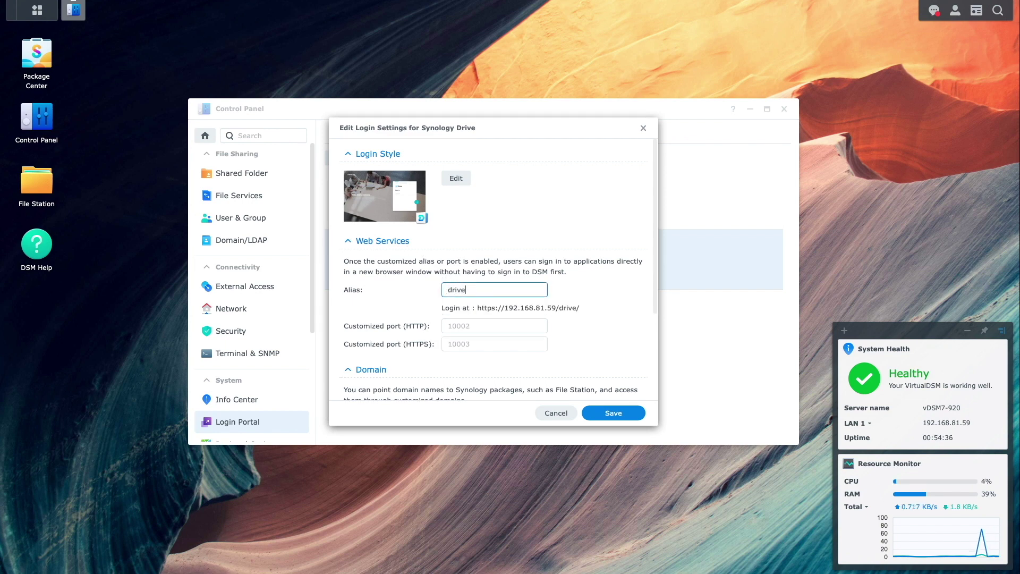
pyautogui.click(633, 414)
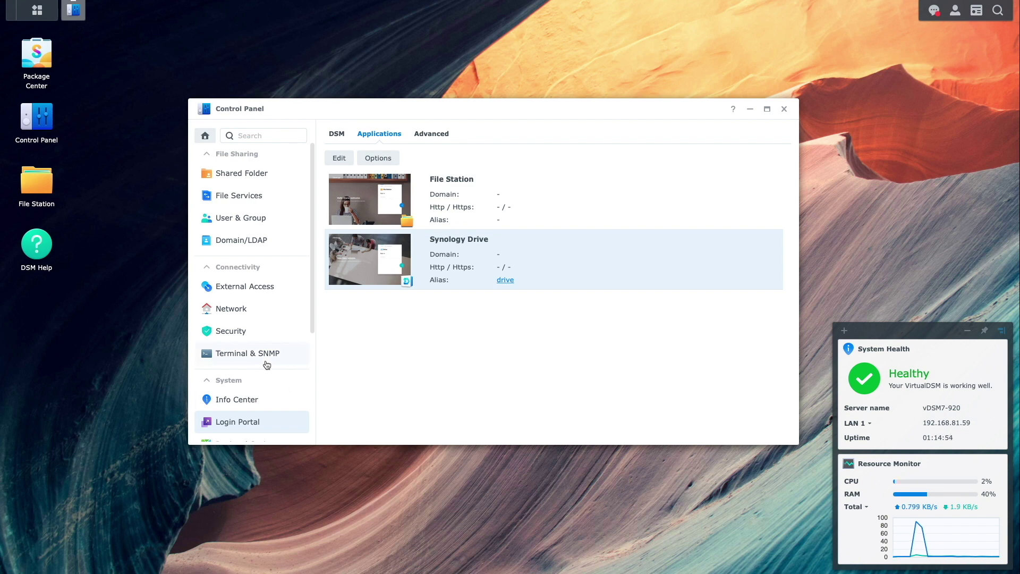
# Copy the QuickConnect link from the QuickConnect settings
pyautogui.click(232, 290)
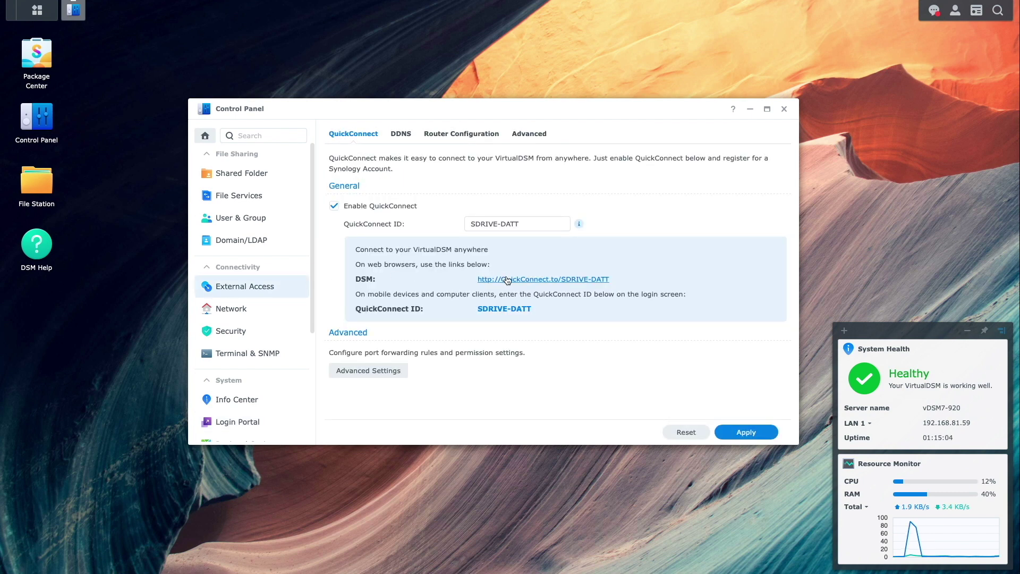
pyautogui.rightClick(506, 280)
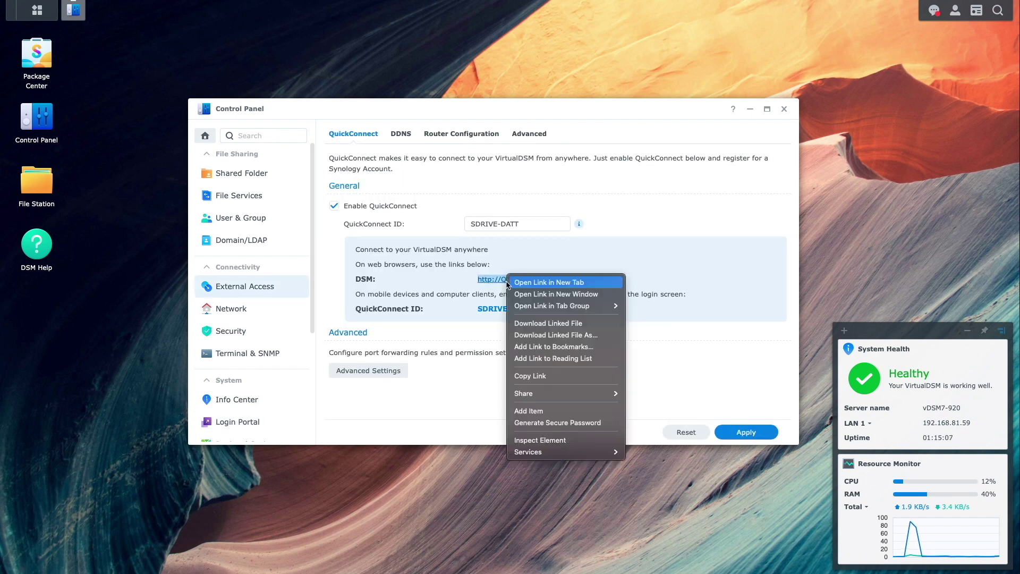
pyautogui.click(530, 376)
# In a new Safari tab, load the copied QuickConnect address with /drive appended
pyautogui.press('super+t')
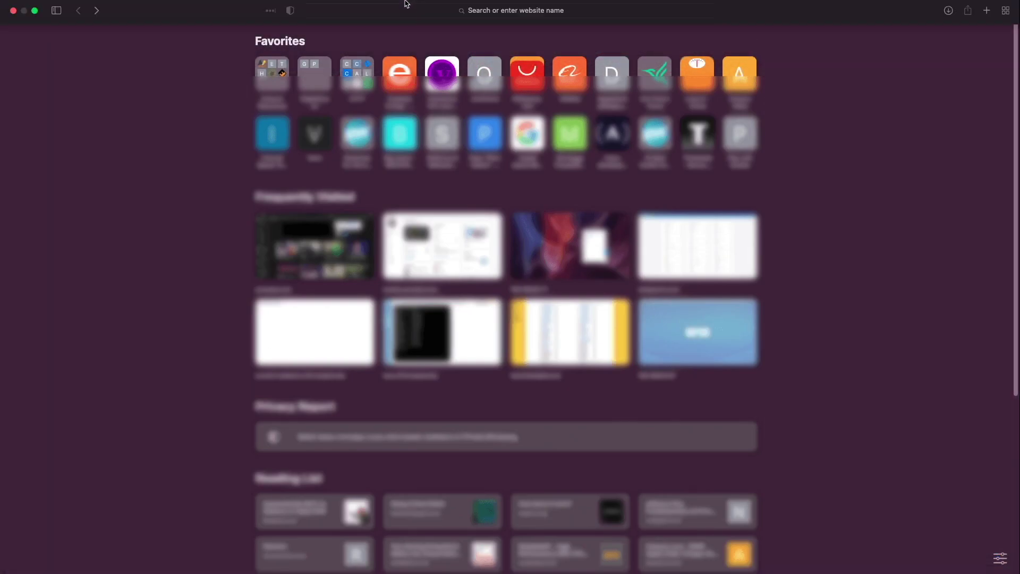
pyautogui.rightClick(417, 27)
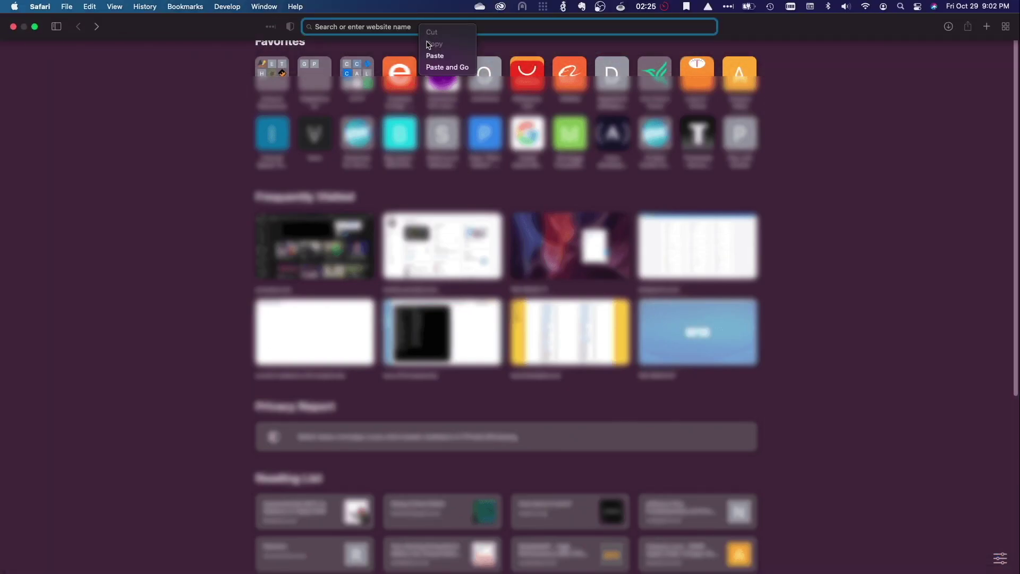
pyautogui.click(435, 56)
pyautogui.write('/')
pyautogui.write('drive')
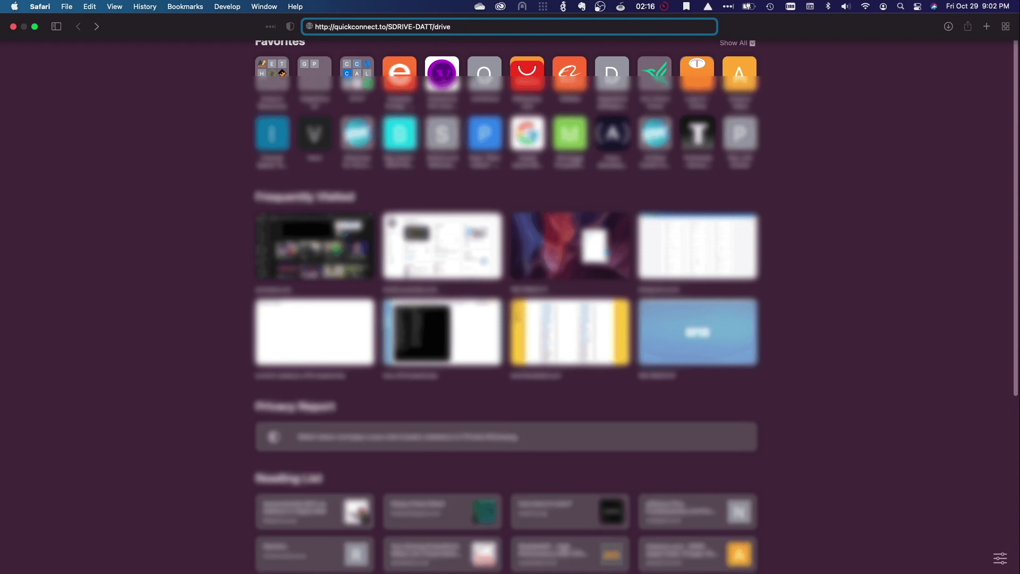
pyautogui.press('Return')
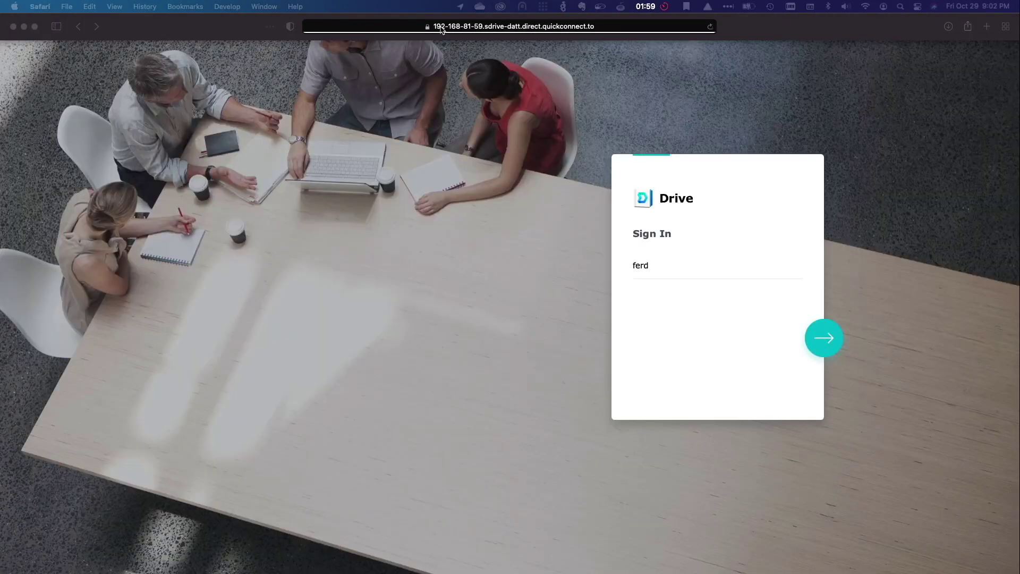
# Sign in to Synology Drive with the account password
pyautogui.click(825, 340)
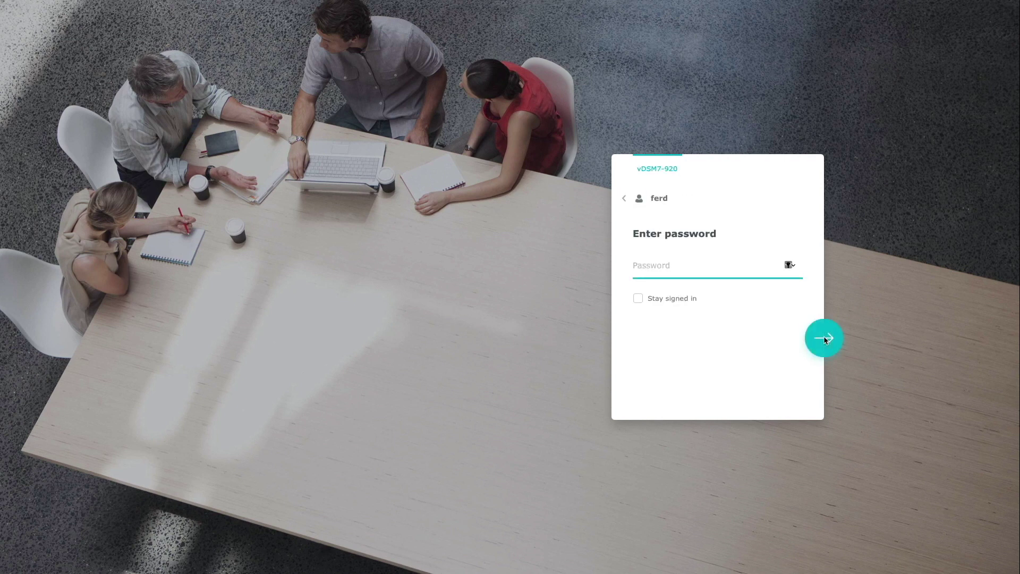
pyautogui.write('••••••••••')
pyautogui.press('Return')
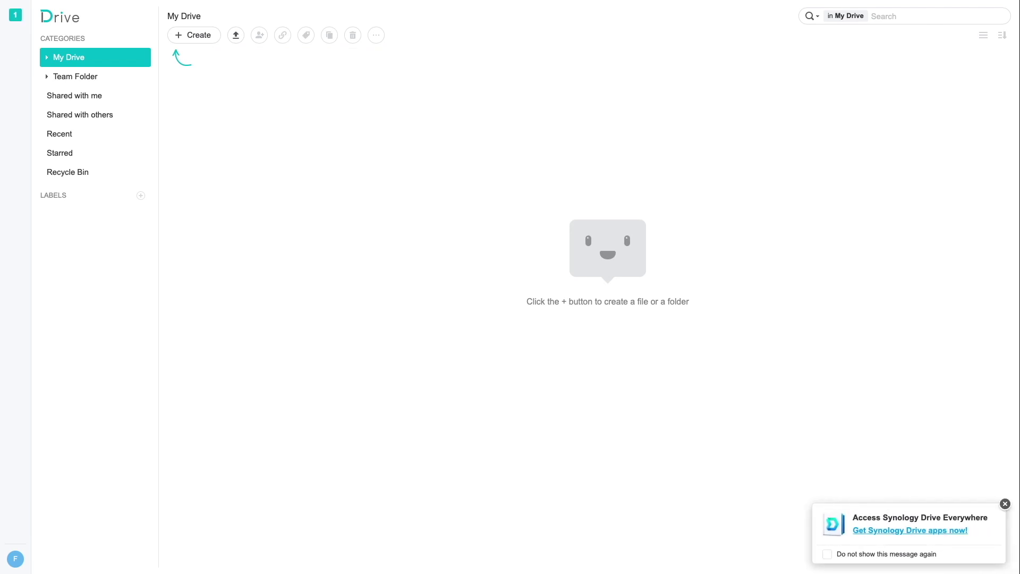
# Upload the three test text files into My Drive
pyautogui.click(47, 78)
pyautogui.click(64, 95)
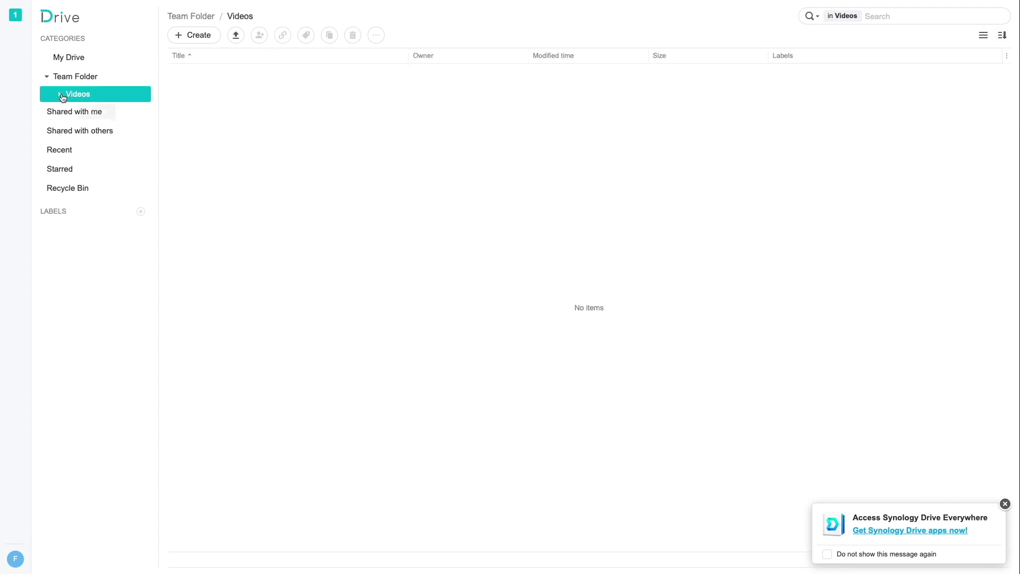
pyautogui.click(79, 58)
pyautogui.moveTo(1010, 229); pyautogui.dragTo(342, 225)
pyautogui.click(218, 41)
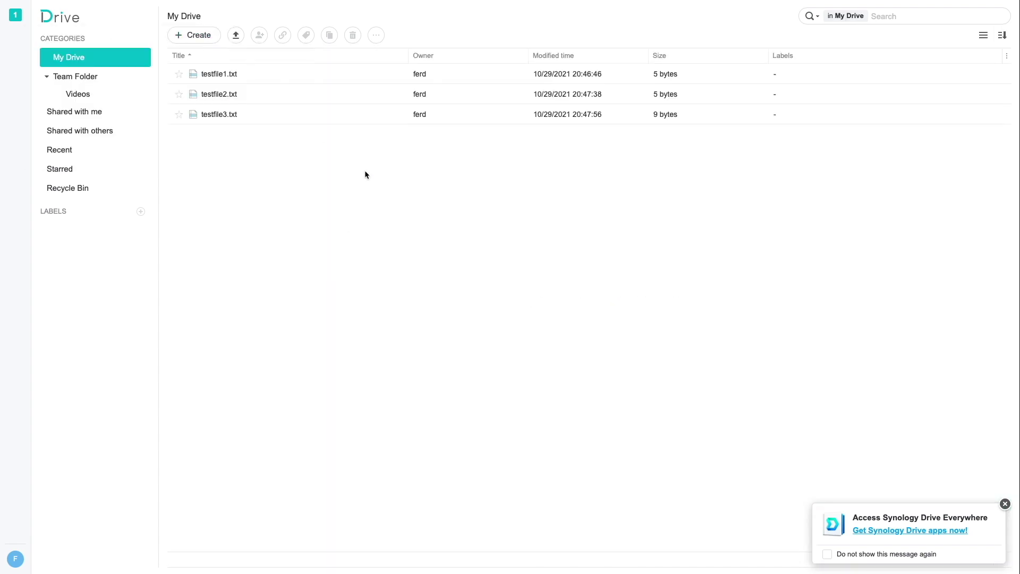
# Upload intro-slide.mp4 and closing-slide.mp4 into Team Folder > Videos
pyautogui.click(73, 98)
pyautogui.moveTo(1010, 95); pyautogui.dragTo(270, 157)
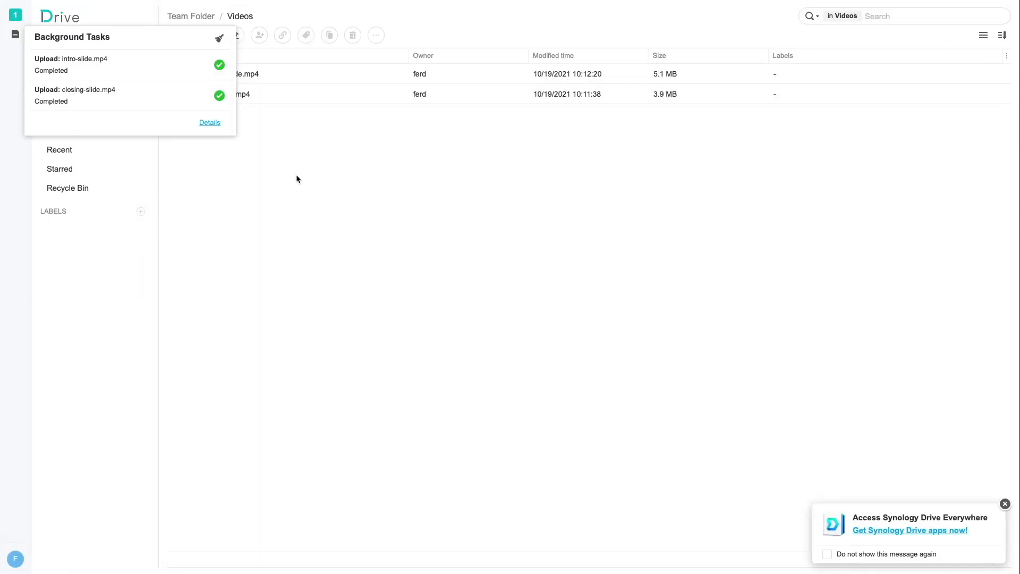
pyautogui.click(220, 38)
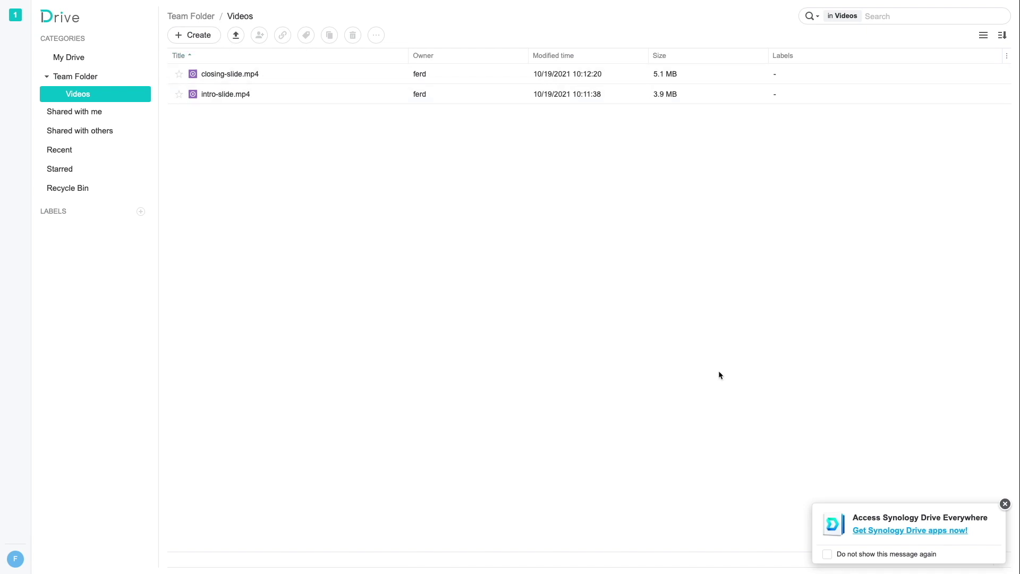
# Download the Synology Drive desktop client for PC and allow Safari to save it
pyautogui.click(881, 531)
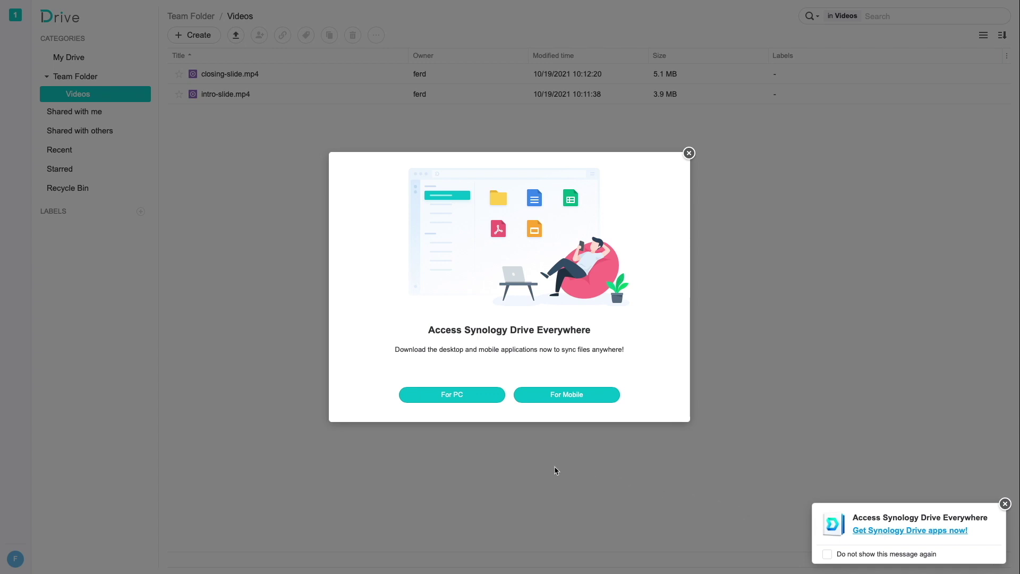
pyautogui.click(454, 399)
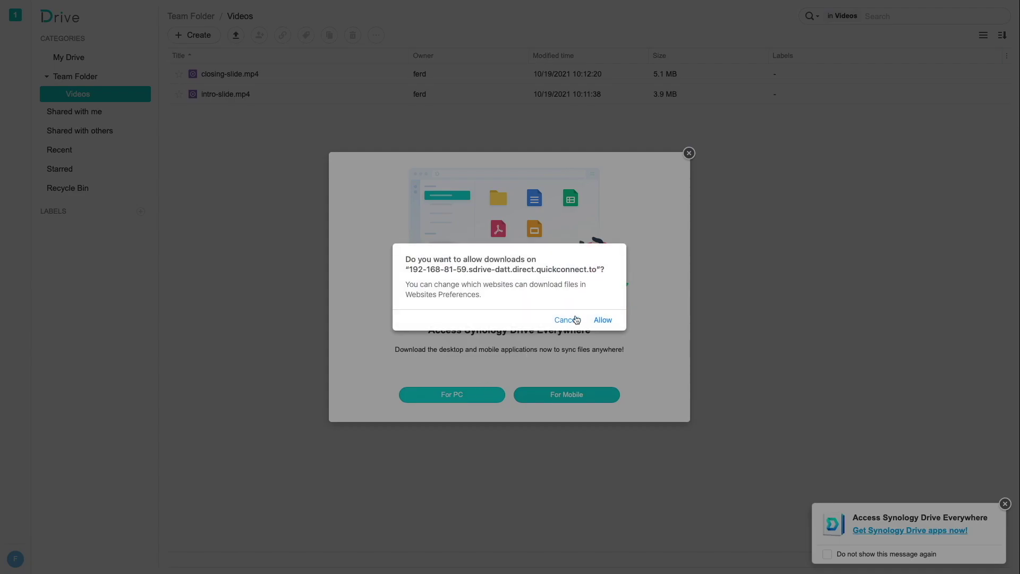
pyautogui.click(600, 320)
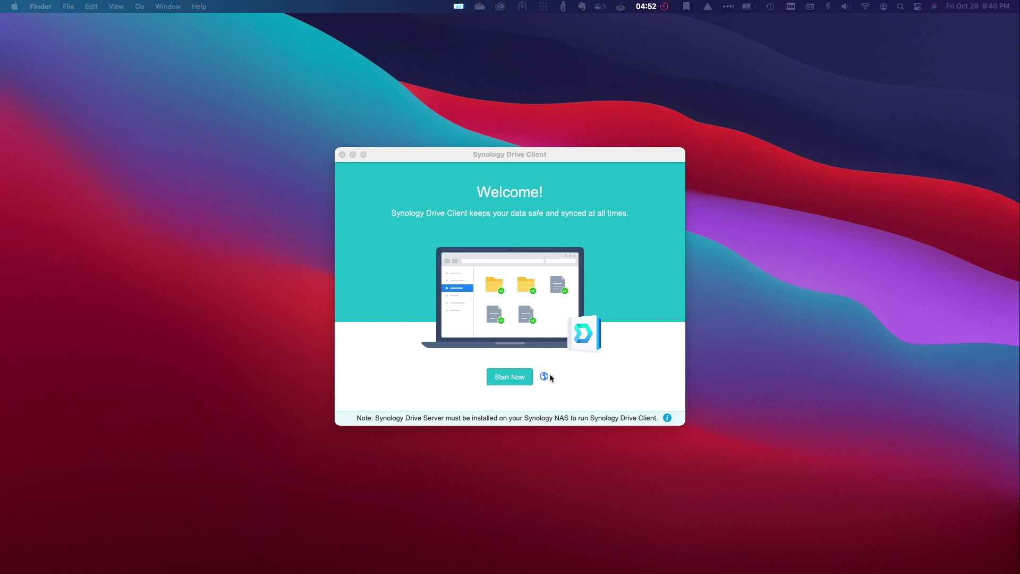
pyautogui.click(518, 377)
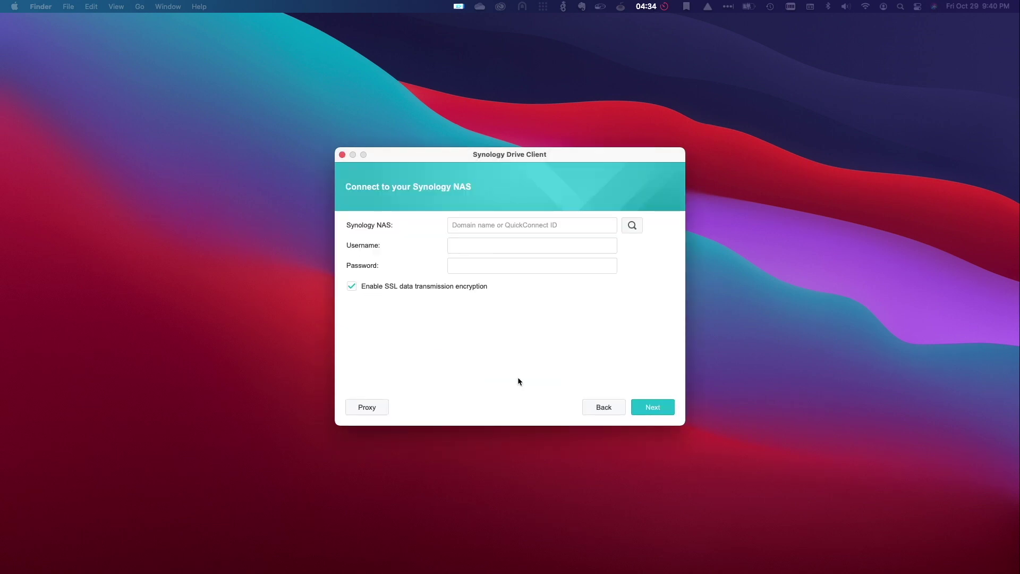
pyautogui.write('SDRIVE-DATT')
pyautogui.press('Tab')
pyautogui.write('ferd')
pyautogui.press('Tab')
pyautogui.write('••••••••••')
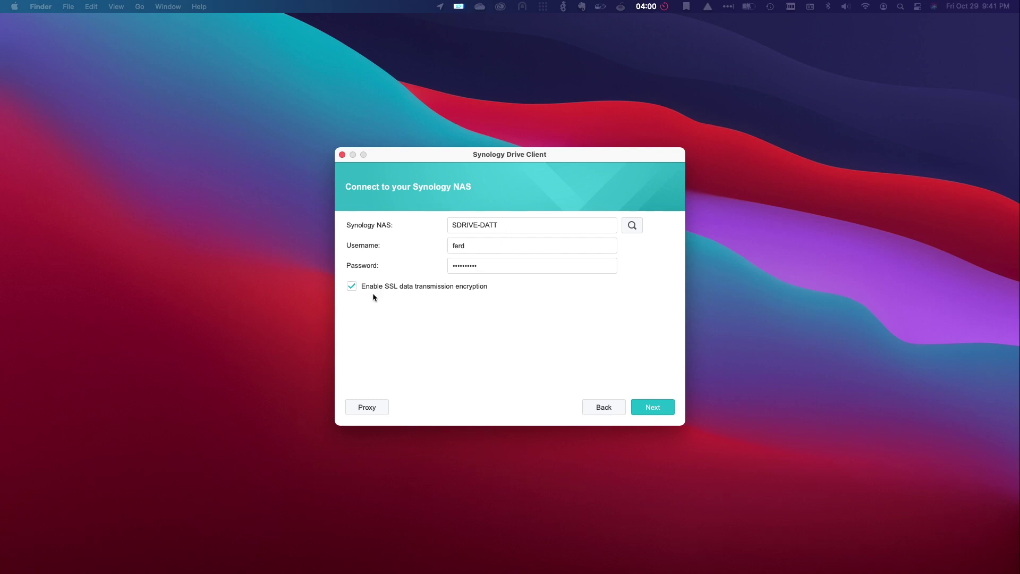
pyautogui.click(644, 411)
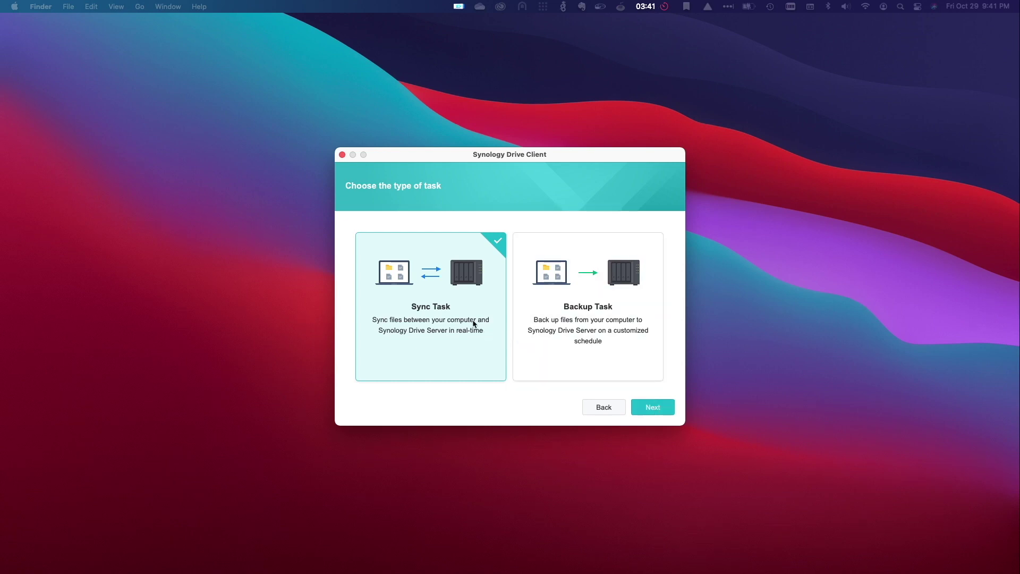
# Create a sync task with a new local folder Documents/SynologyDrive-vDSM7-DS920 paired to /home/Drive
pyautogui.click(643, 410)
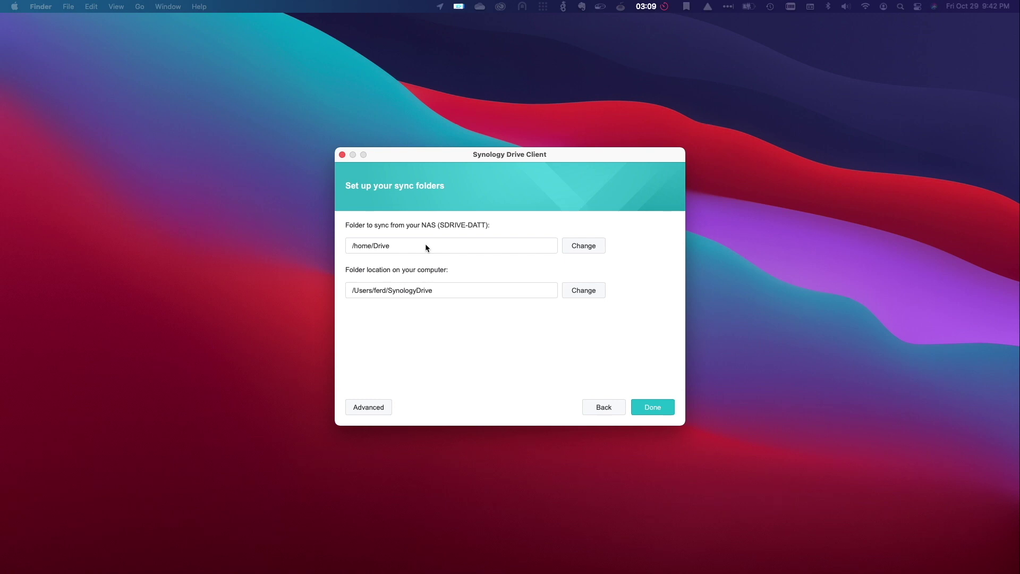
pyautogui.click(576, 290)
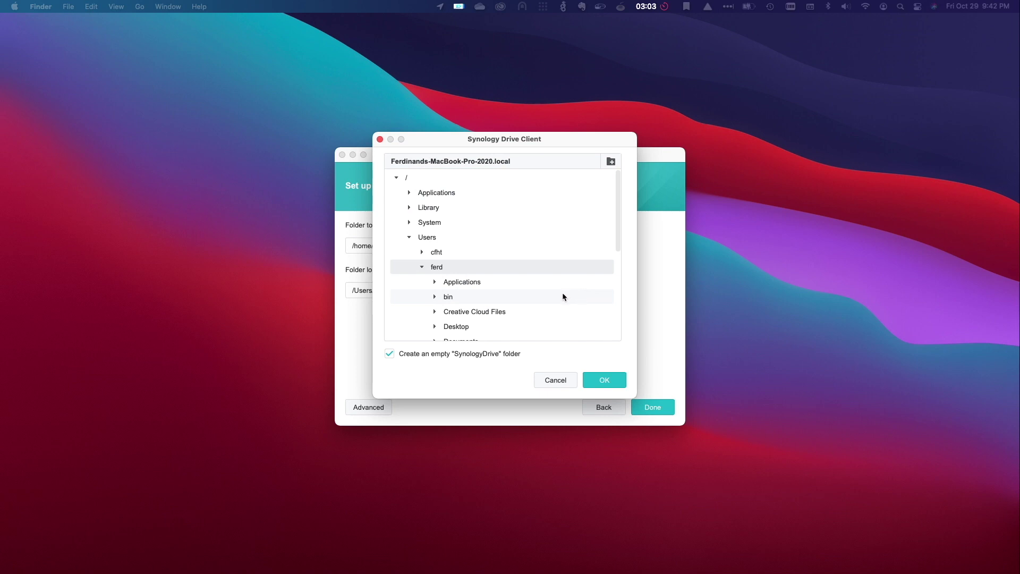
pyautogui.scroll(-3, 563, 296)
pyautogui.click(435, 258)
pyautogui.click(449, 260)
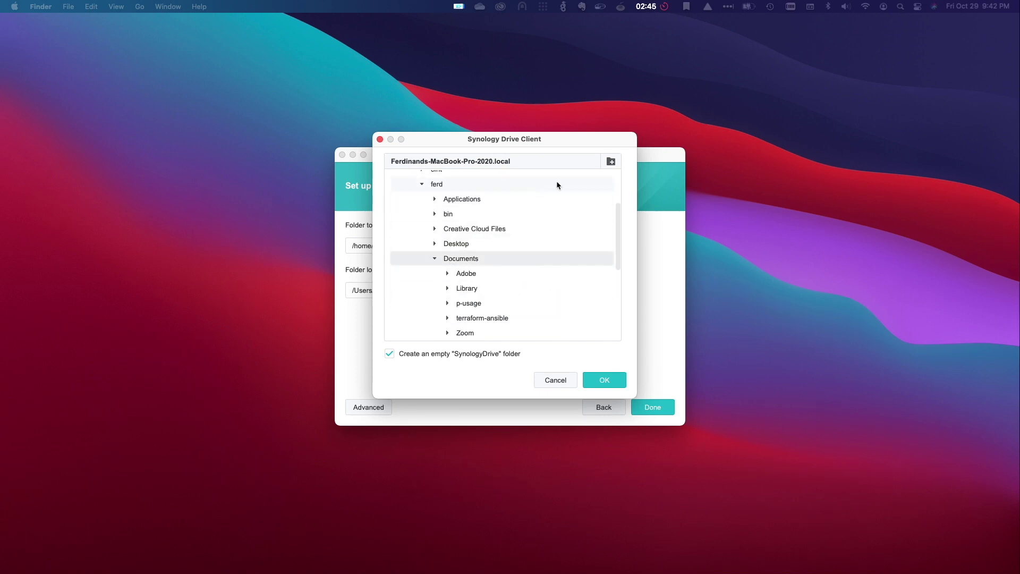
pyautogui.click(611, 161)
pyautogui.click(481, 193)
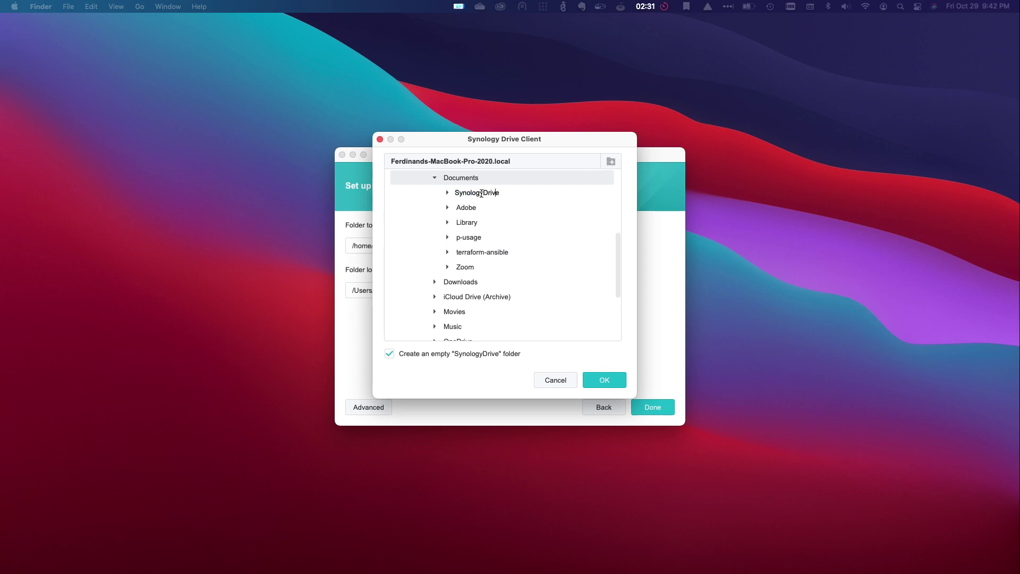
pyautogui.write('-vDSM7-DS920')
pyautogui.click(602, 382)
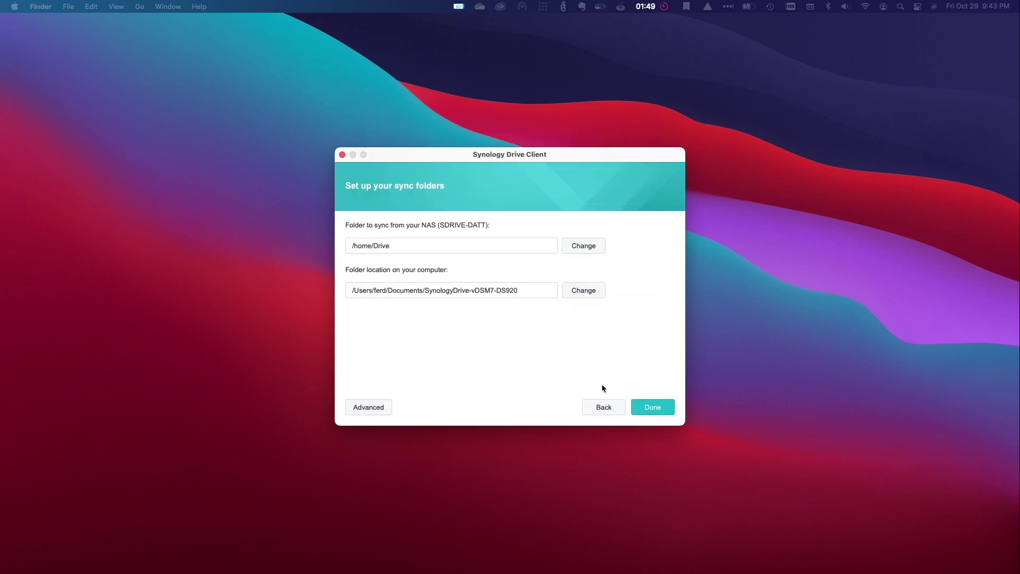
# Finish creating the My Drive sync task and dismiss the introductory tour
pyautogui.click(639, 403)
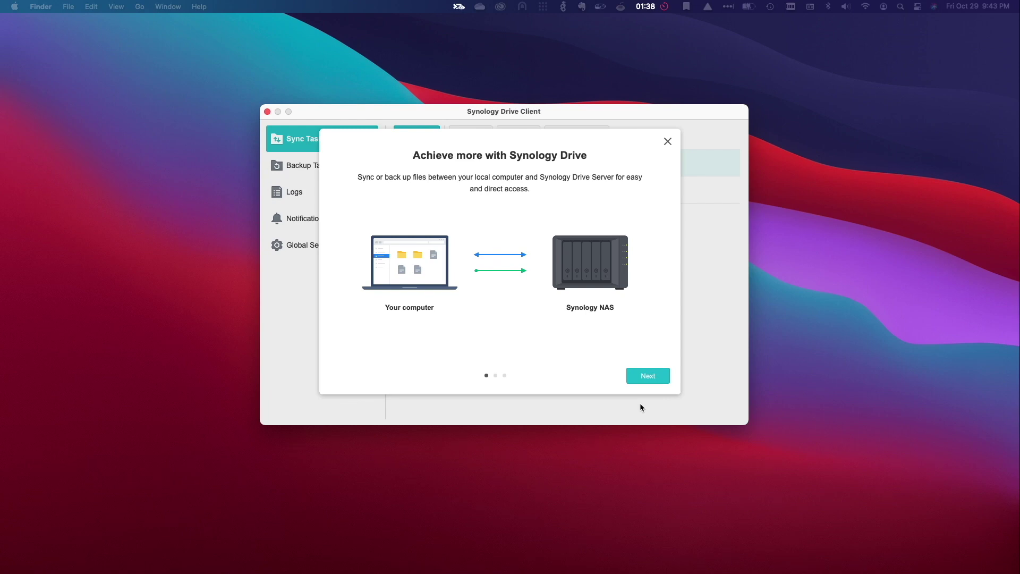
pyautogui.click(668, 141)
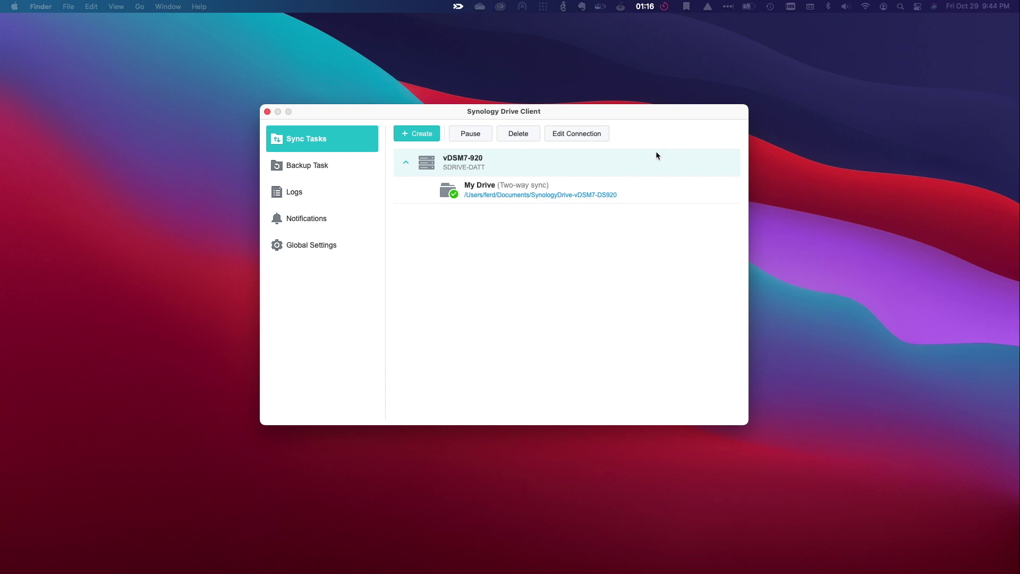
pyautogui.click(596, 195)
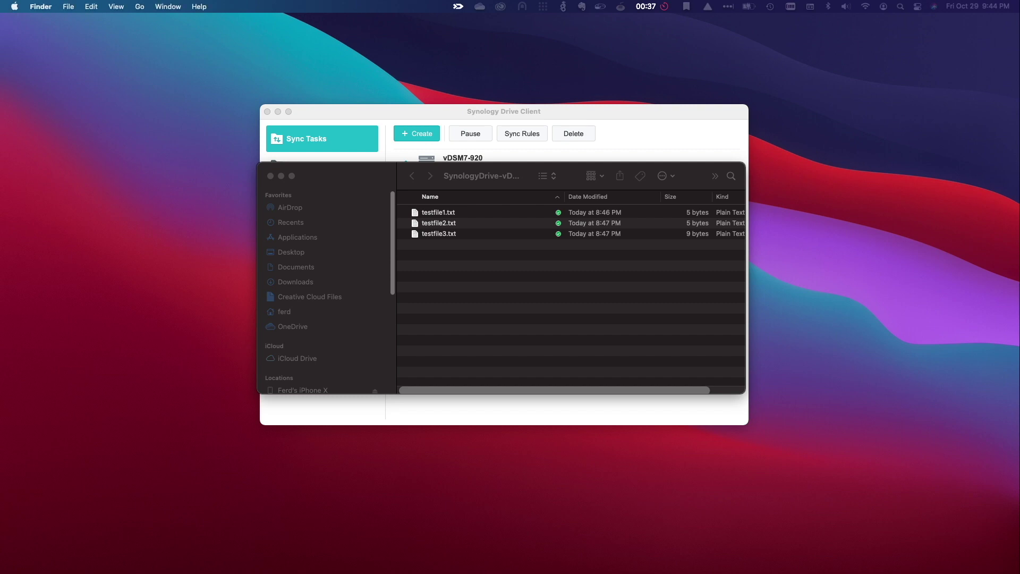
# Add two-way-sync-testfile.txt to the local sync folder and check it appears in My Drive online
pyautogui.moveTo(926, 150); pyautogui.dragTo(465, 270)
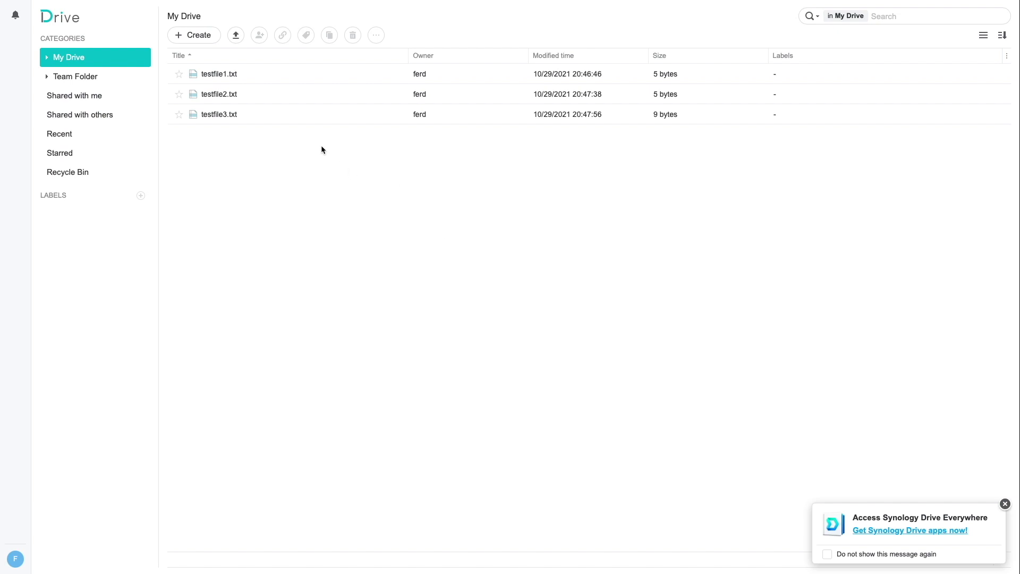
pyautogui.click(135, 79)
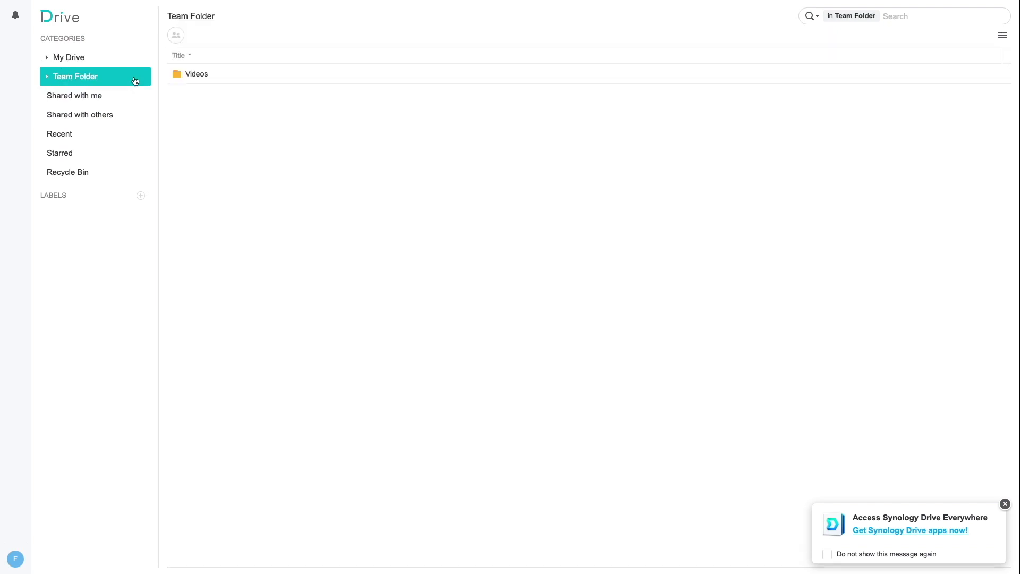
pyautogui.click(110, 55)
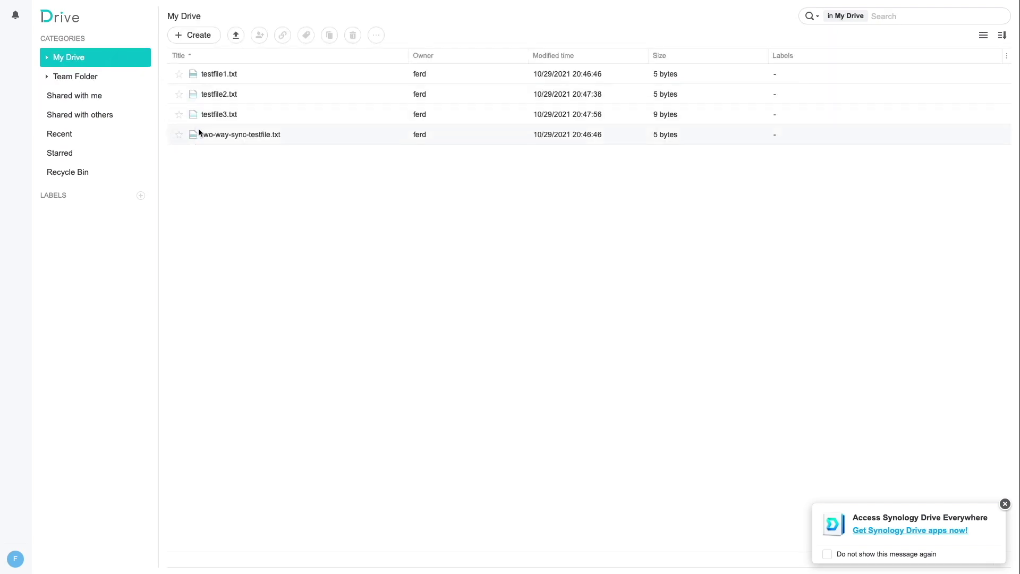